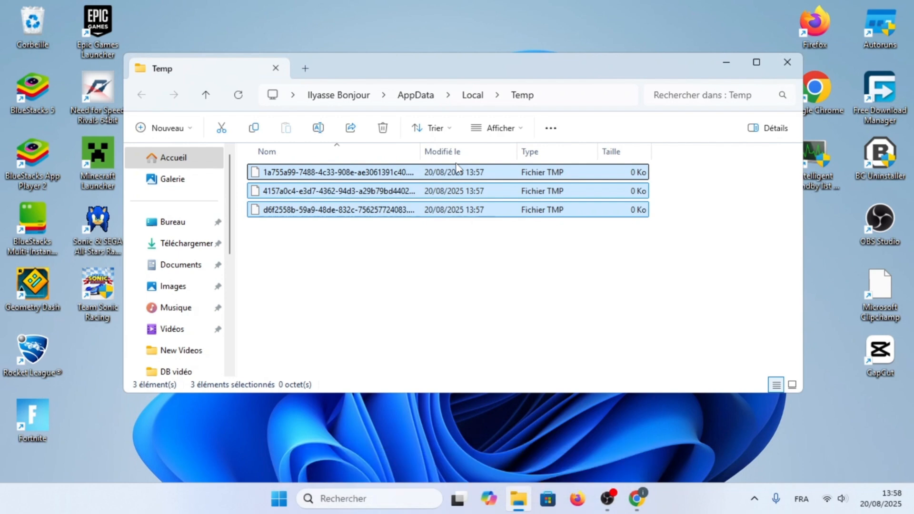
Step: Permanently delete the three selected TMP files from the user Temp folder, skipping files in use, and close the folder window
{"action": "key", "text": "shift+Delete"}
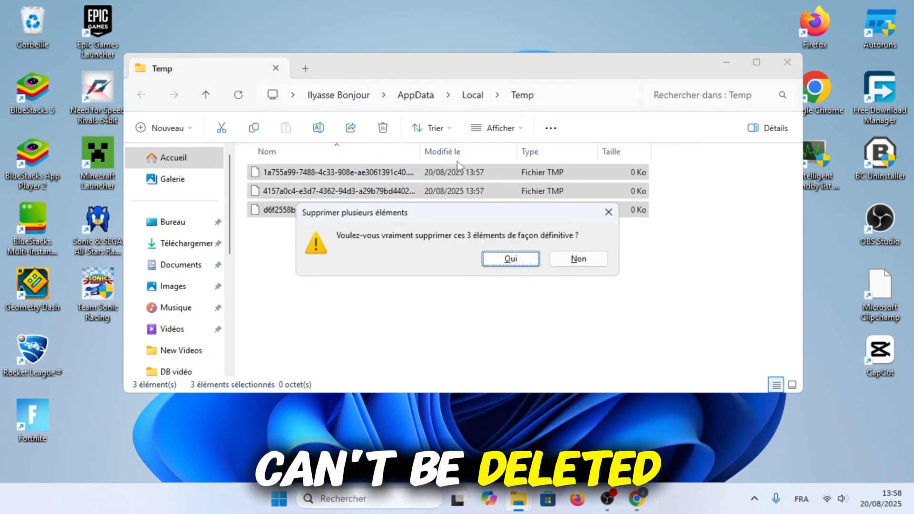
{"action": "key", "text": "Return"}
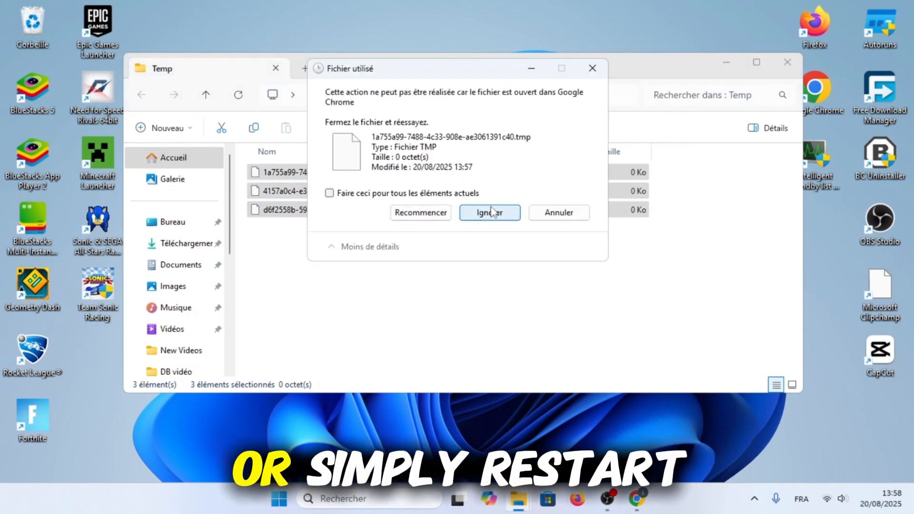
{"action": "left_click", "coordinate": [492, 211]}
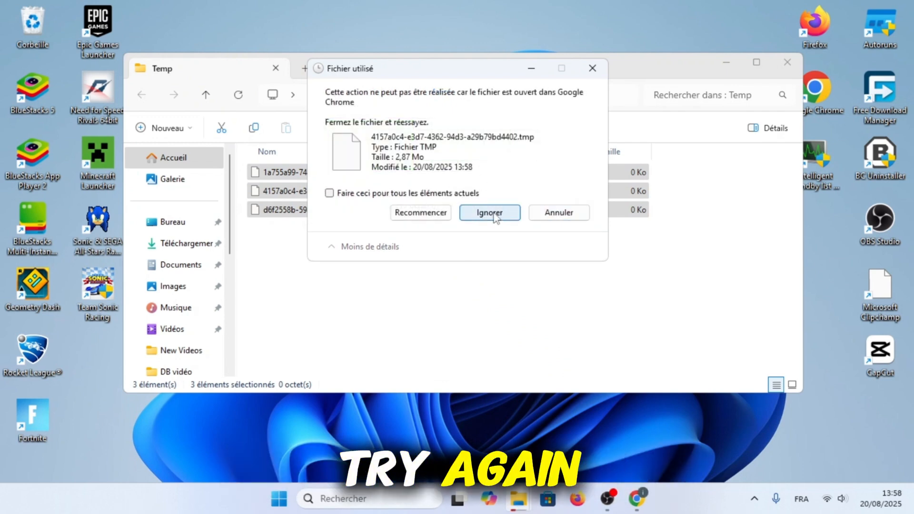
{"action": "left_click", "coordinate": [493, 214]}
{"action": "left_click", "coordinate": [493, 215]}
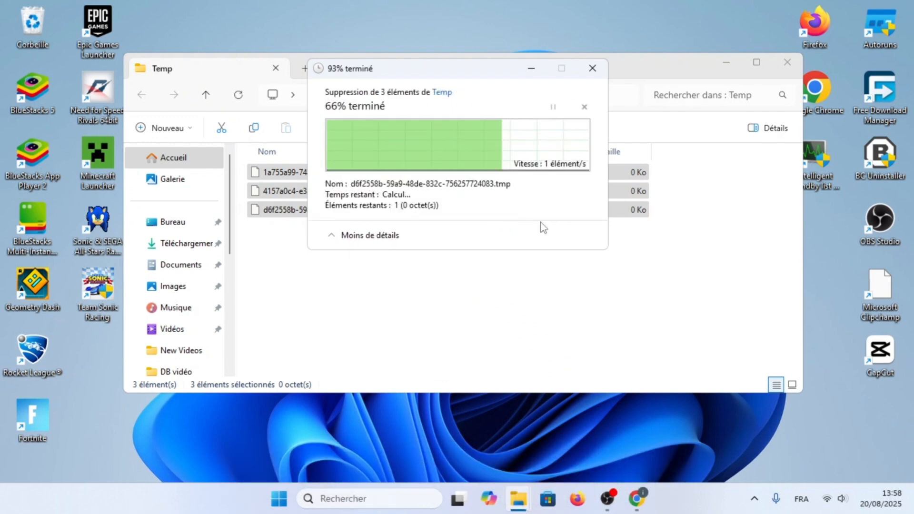
{"action": "left_click", "coordinate": [788, 61]}
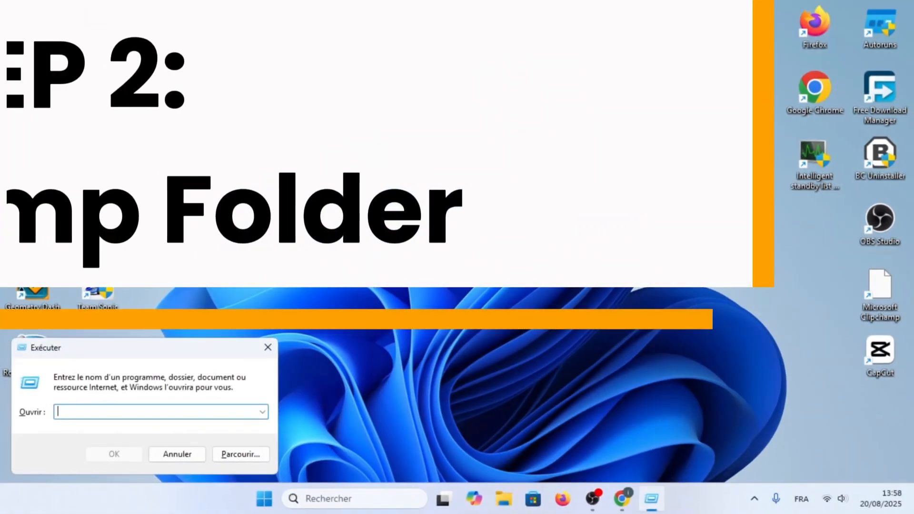
Step: Open the Windows Temp folder with the Run command "temp" and grant permanent access to it
{"action": "type", "text": "temp"}
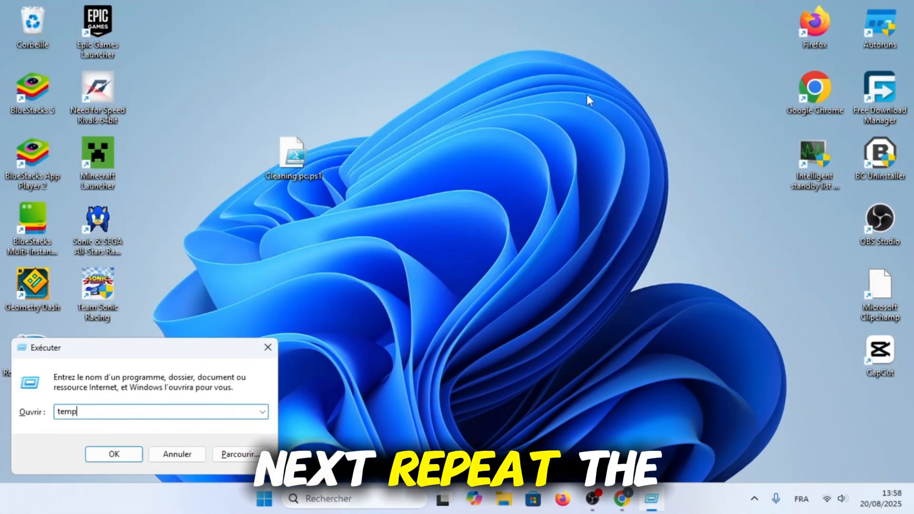
{"action": "key", "text": "Return"}
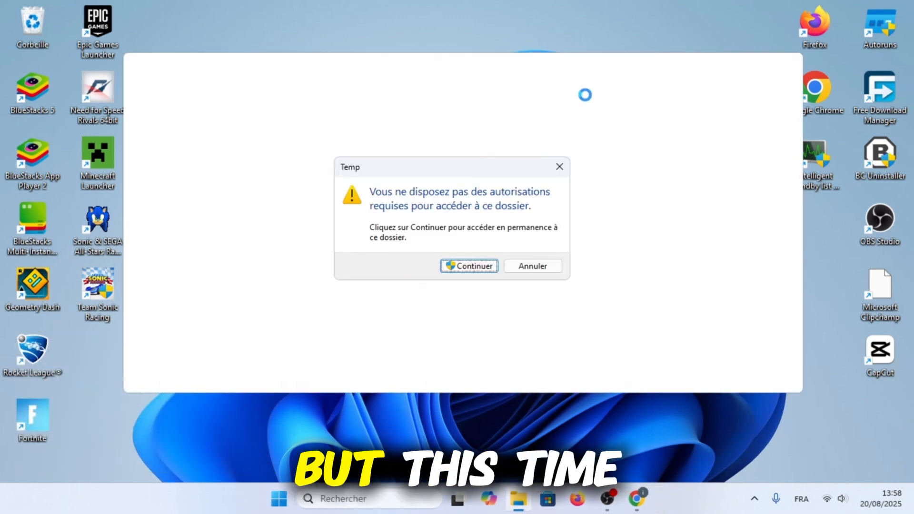
{"action": "left_click", "coordinate": [471, 265]}
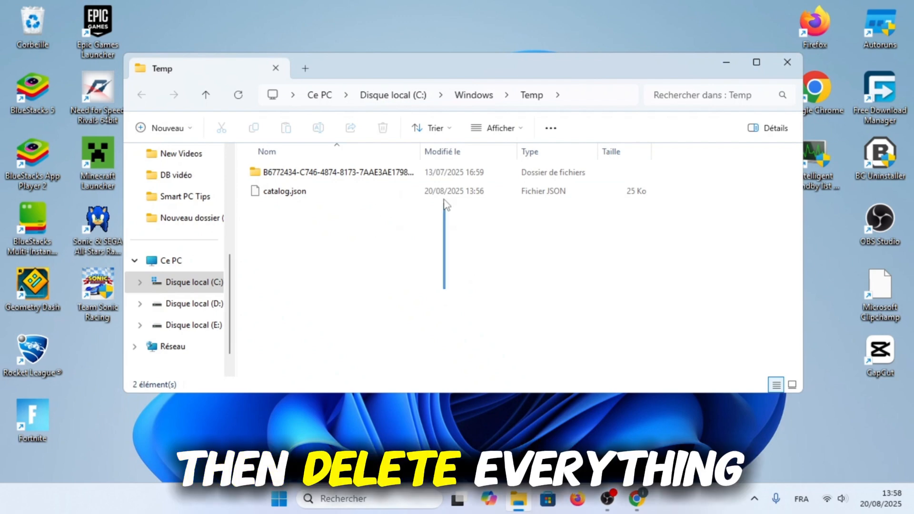
Step: Delete catalog.json from the Windows Temp folder and try to delete the remaining subfolder with administrator rights, cancelling if access is refused
{"action": "left_click", "coordinate": [445, 190]}
{"action": "left_click", "coordinate": [383, 129]}
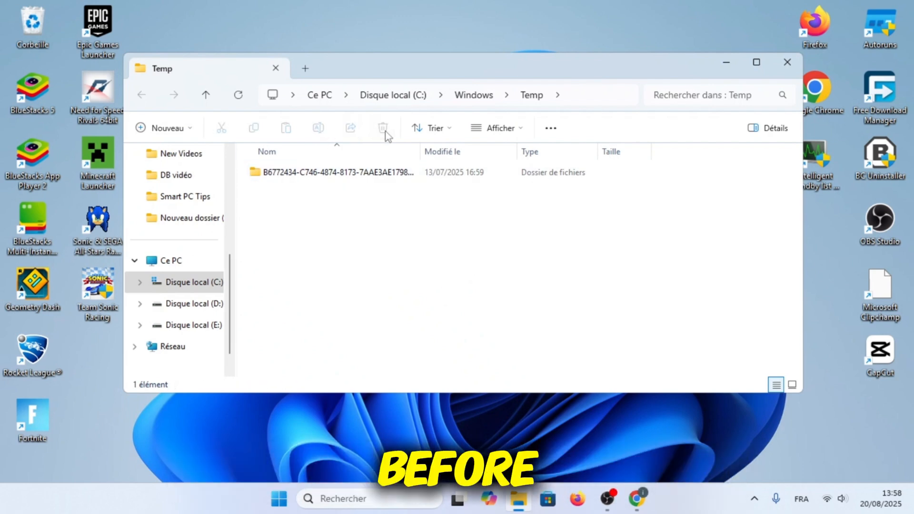
{"action": "left_click", "coordinate": [383, 129]}
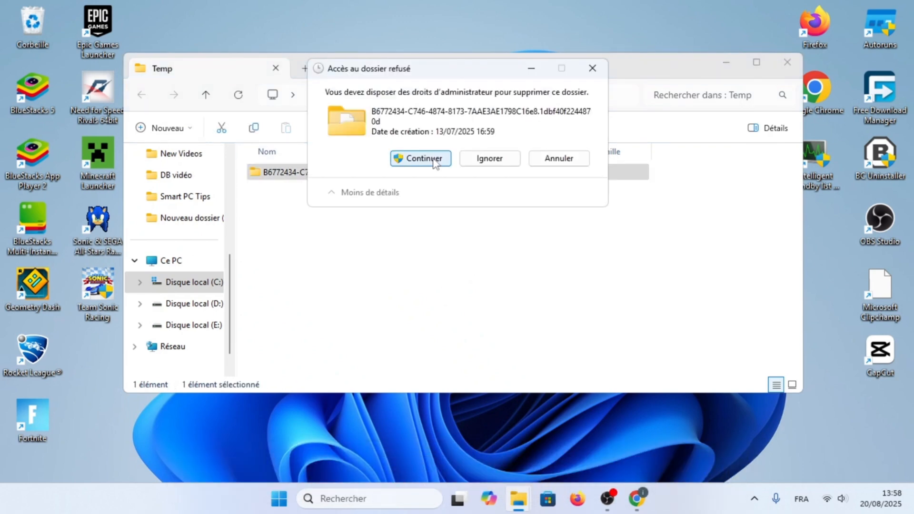
{"action": "left_click", "coordinate": [421, 159]}
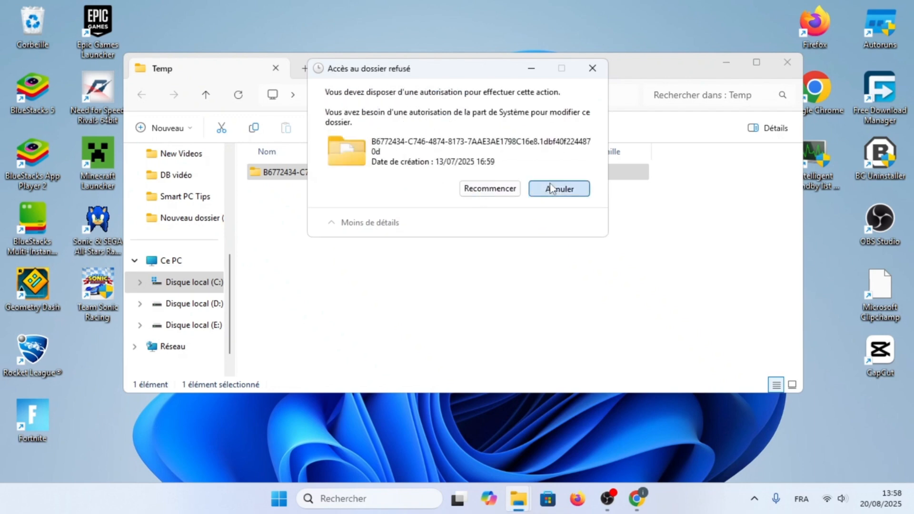
{"action": "left_click", "coordinate": [551, 189]}
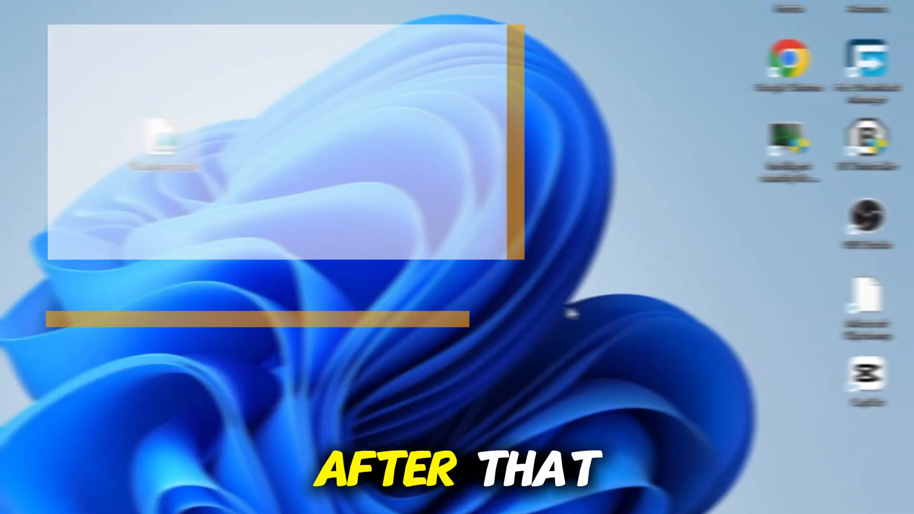
Step: Open the Windows Prefetch folder with the Run command "prefetch", grant access, try to select all its files, and close the window
{"action": "key", "text": "super+r"}
{"action": "type", "text": "p"}
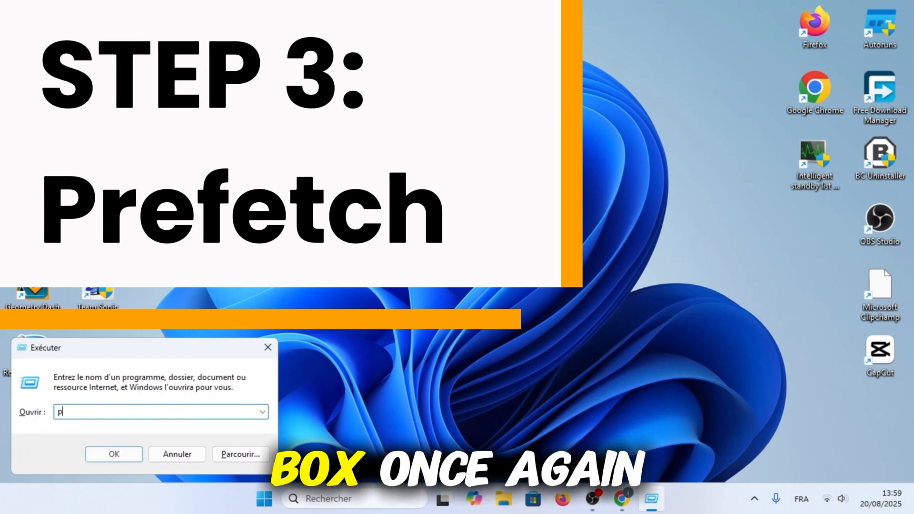
{"action": "type", "text": "refet"}
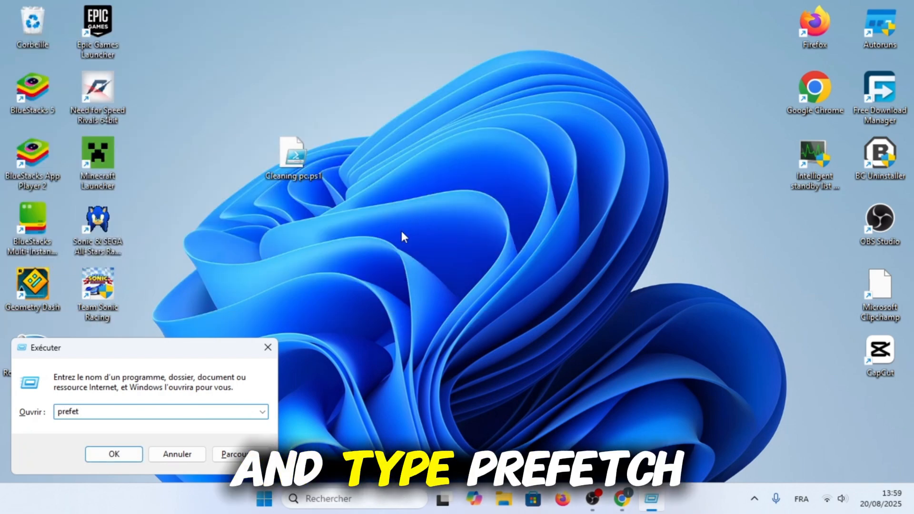
{"action": "type", "text": "ch"}
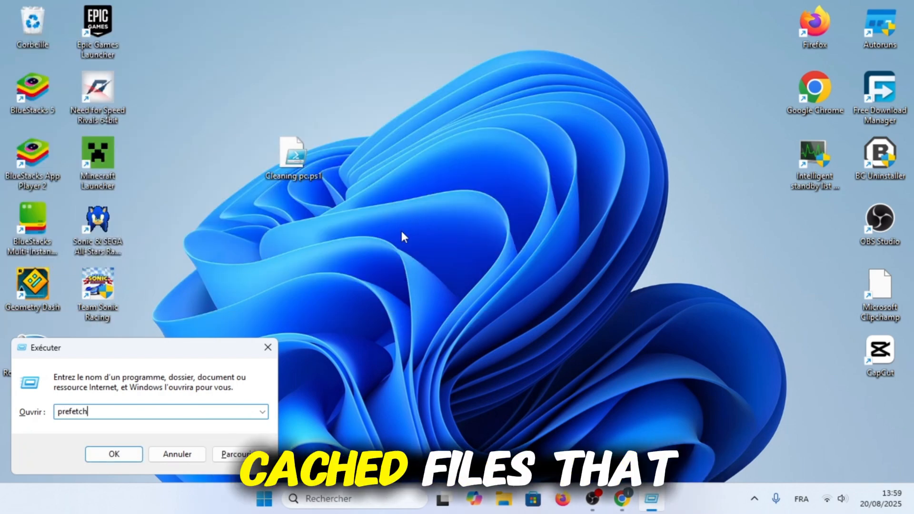
{"action": "key", "text": "Return"}
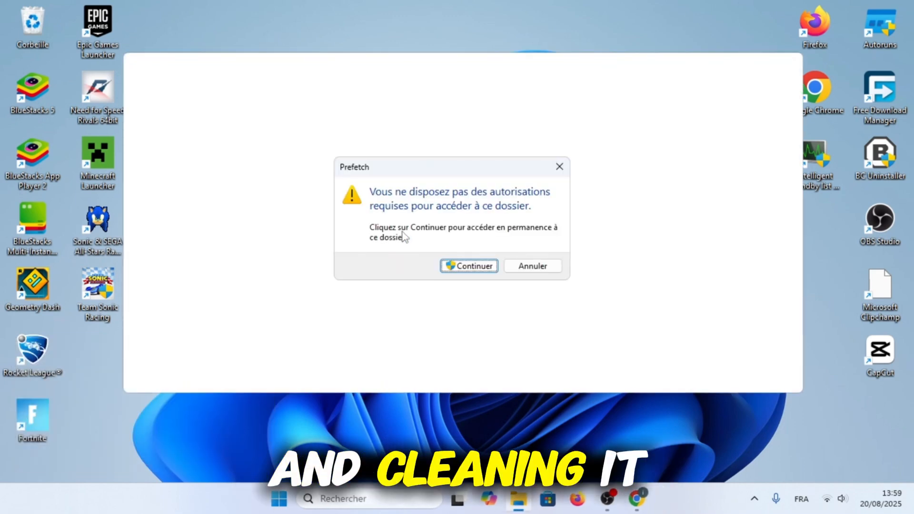
{"action": "left_click", "coordinate": [472, 268]}
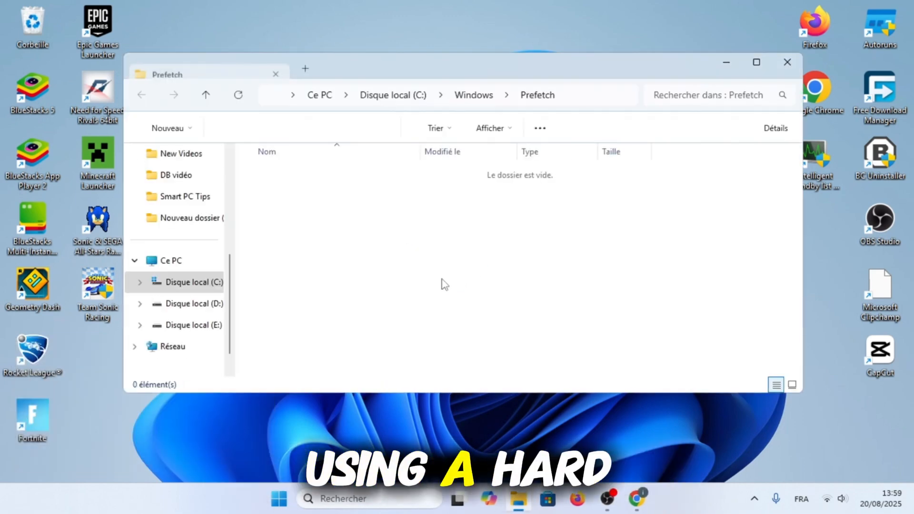
{"action": "left_click_drag", "start_coordinate": [459, 299], "coordinate": [385, 158]}
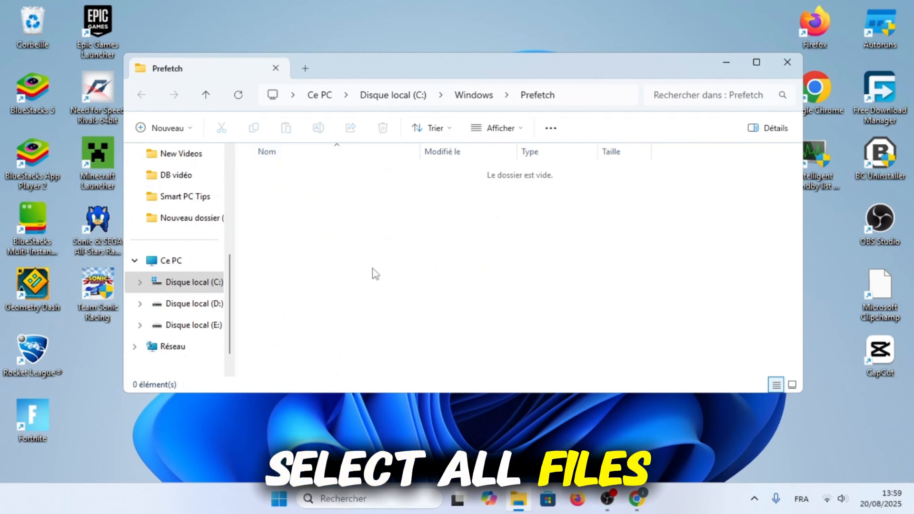
{"action": "left_click", "coordinate": [787, 63]}
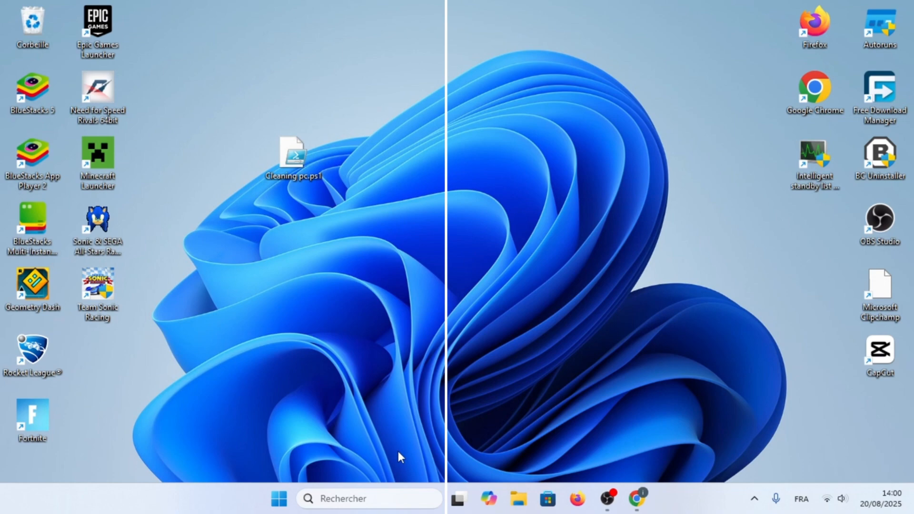
Step: Run Disk Cleanup (Nettoyage de disque) as administrator from the recent searches and scan drive C:
{"action": "left_click", "coordinate": [380, 499]}
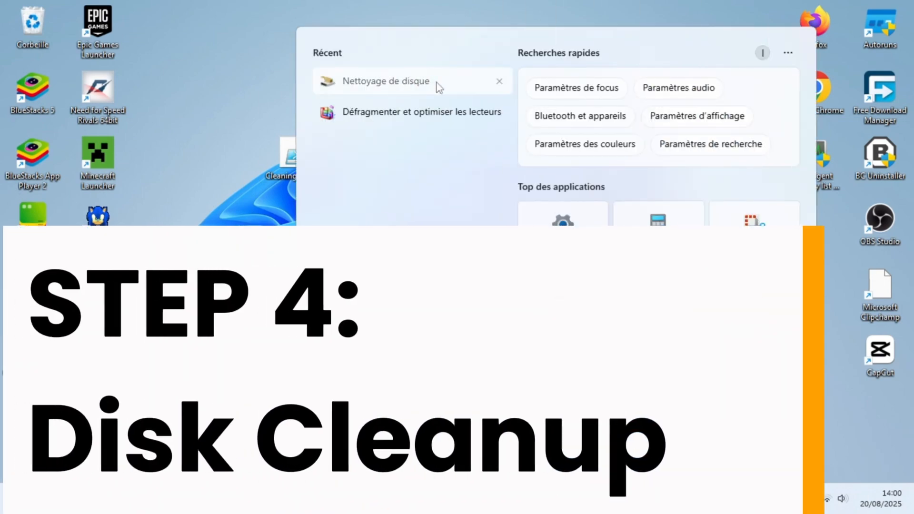
{"action": "right_click", "coordinate": [438, 87]}
{"action": "left_click", "coordinate": [471, 96]}
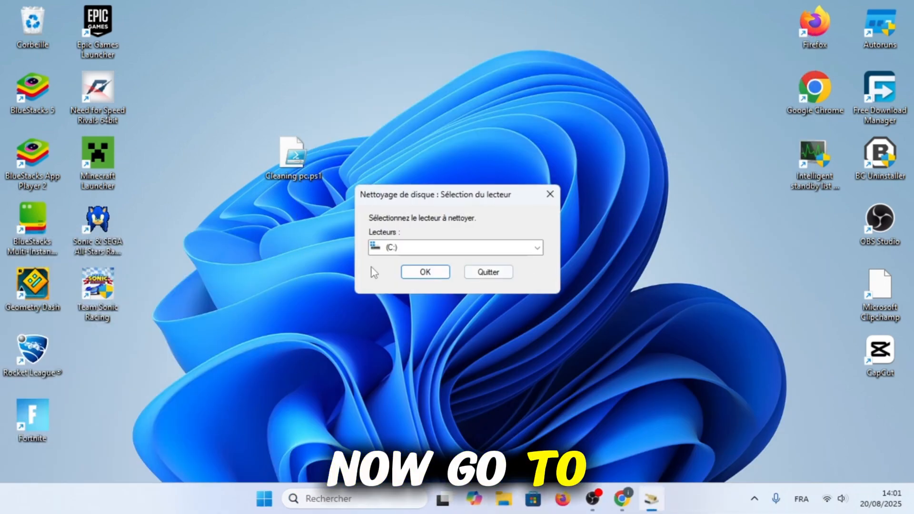
{"action": "left_click", "coordinate": [423, 269]}
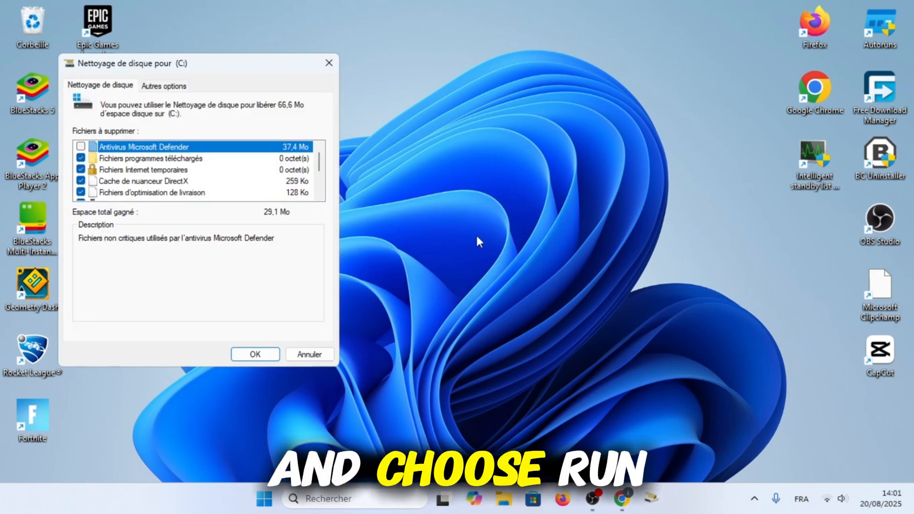
Step: Include the Recycle Bin (Corbeille) in the files to clean on drive C: and permanently delete all checked categories
{"action": "scroll", "coordinate": [155, 198], "scroll_direction": "down", "scroll_amount": 1}
{"action": "left_click", "coordinate": [80, 169]}
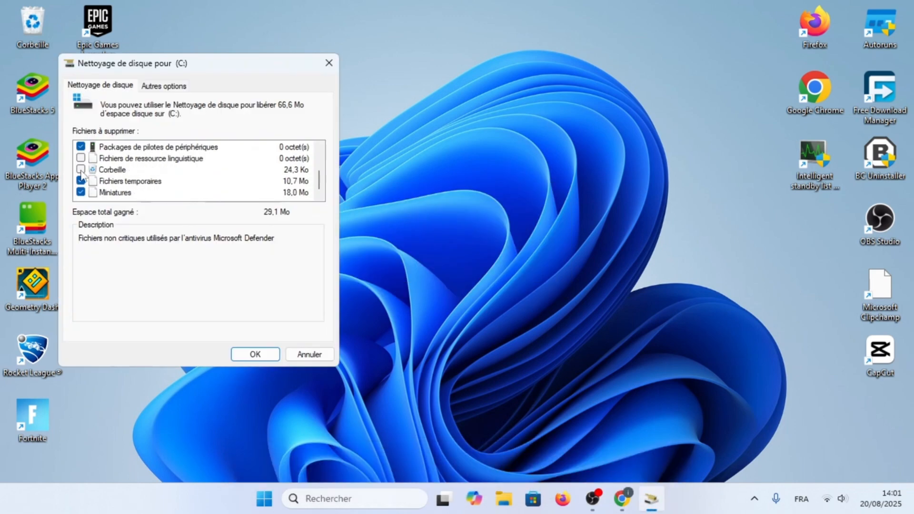
{"action": "left_click", "coordinate": [255, 354]}
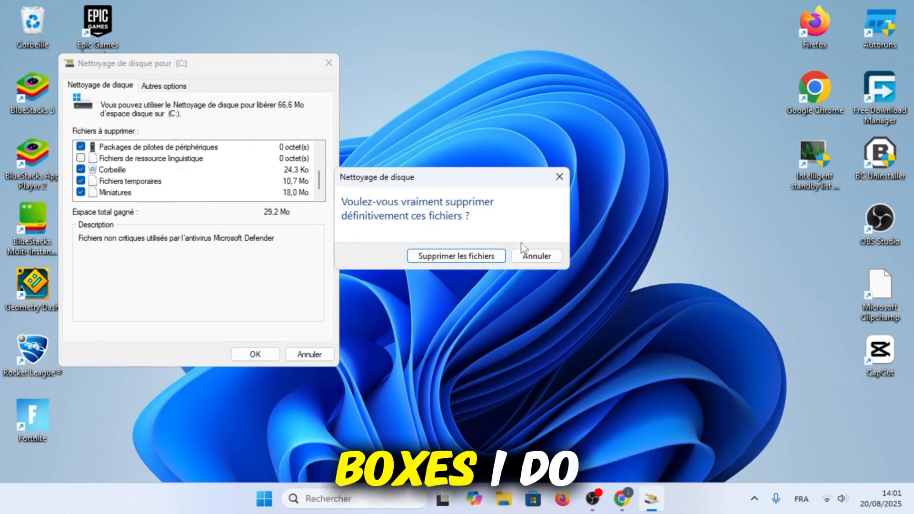
{"action": "left_click", "coordinate": [456, 254]}
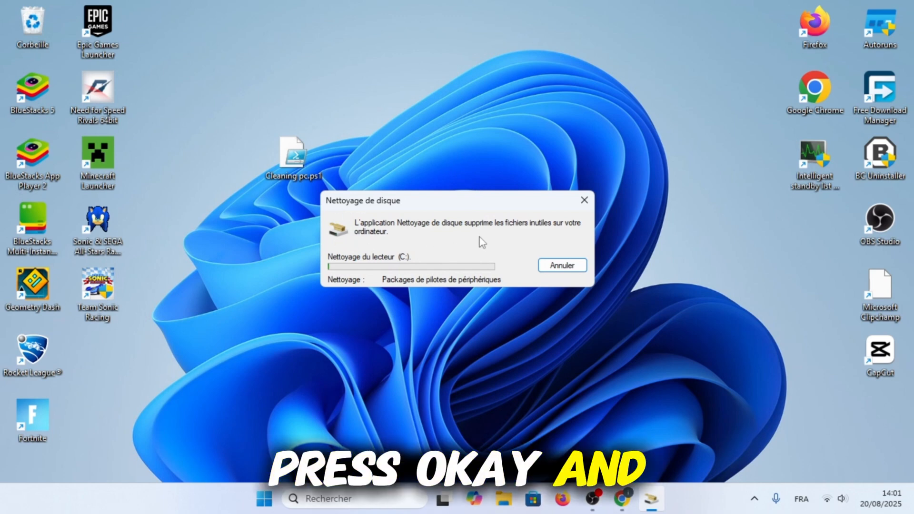
{"action": "left_click_drag", "start_coordinate": [444, 205], "coordinate": [457, 201]}
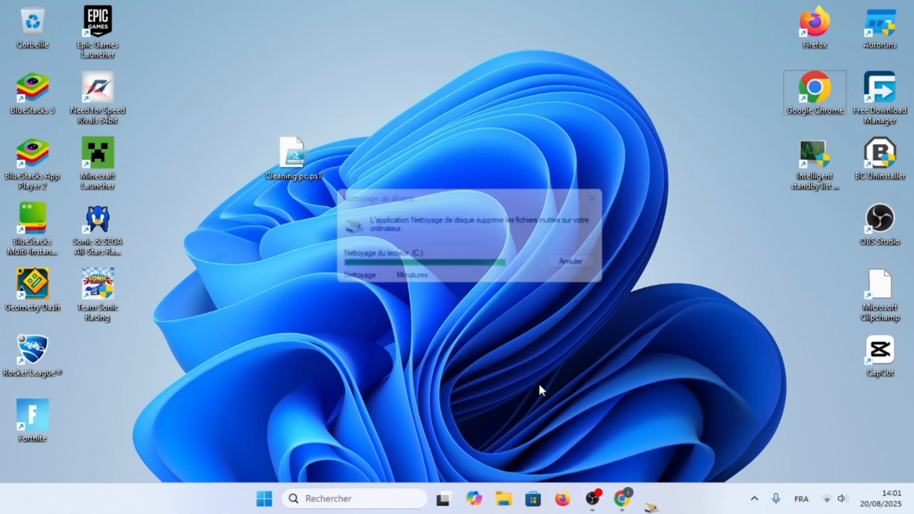
{"action": "mouse_move", "coordinate": [606, 497]}
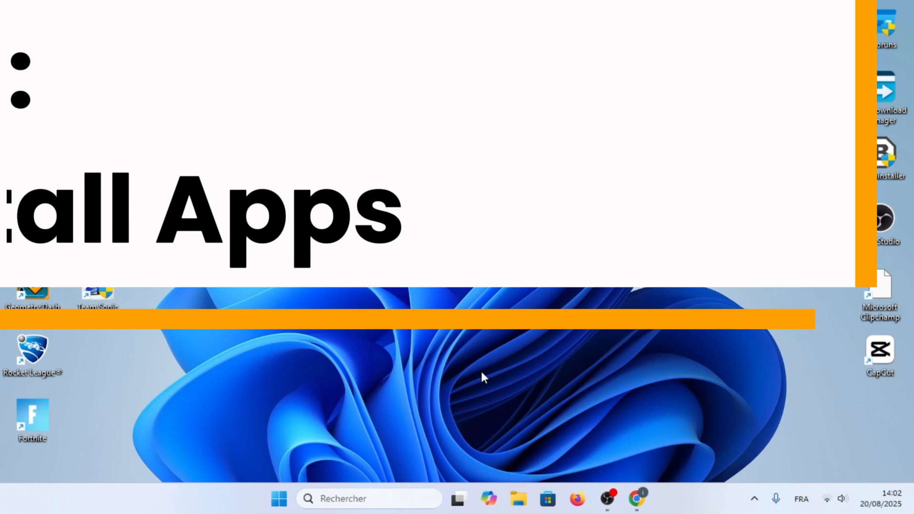
Step: Open Windows Settings in a maximized window and show the list of installed applications (Applications installées)
{"action": "key", "text": "super+i"}
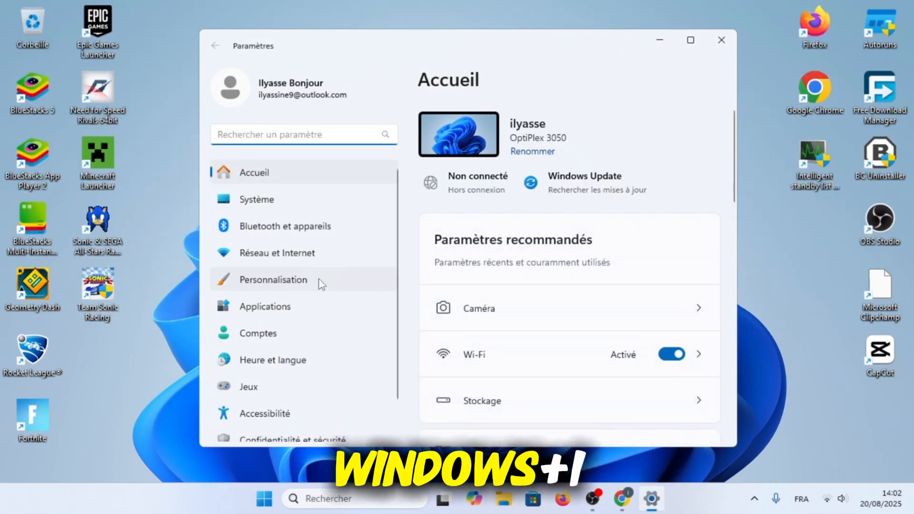
{"action": "left_click", "coordinate": [691, 41]}
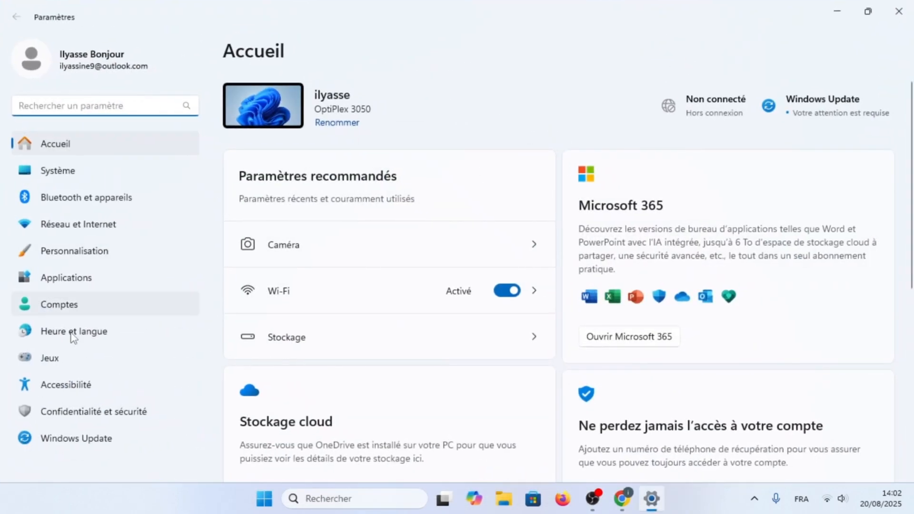
{"action": "left_click", "coordinate": [79, 285]}
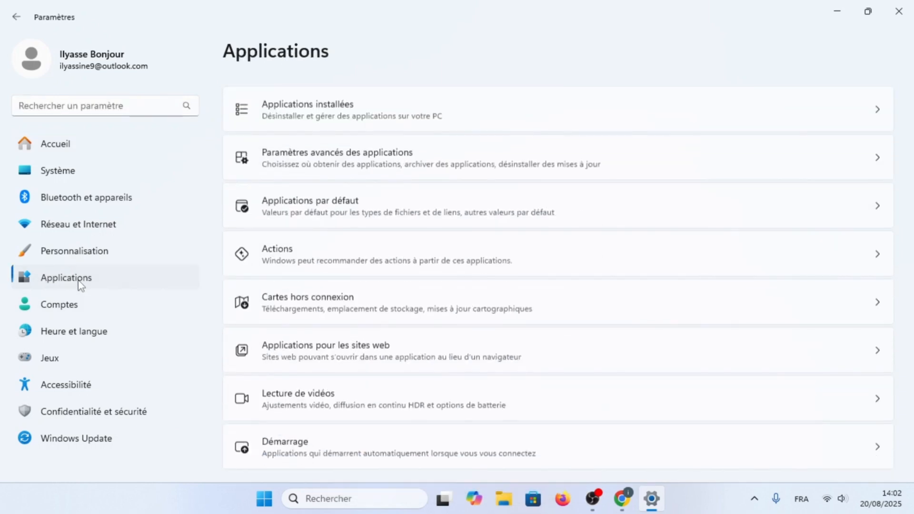
{"action": "left_click", "coordinate": [396, 86]}
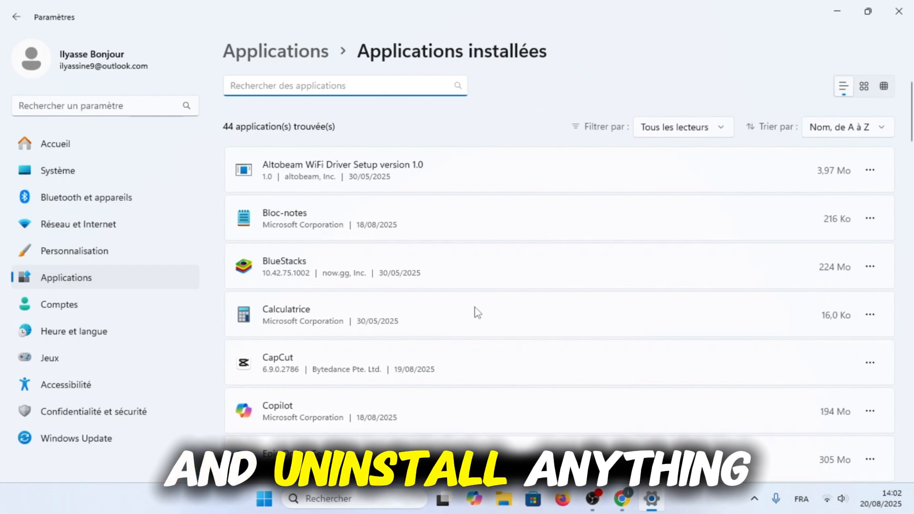
Step: Uninstall Copilot from the installed applications list and look further down for other unneeded apps
{"action": "scroll", "coordinate": [550, 269], "scroll_direction": "down", "scroll_amount": 1}
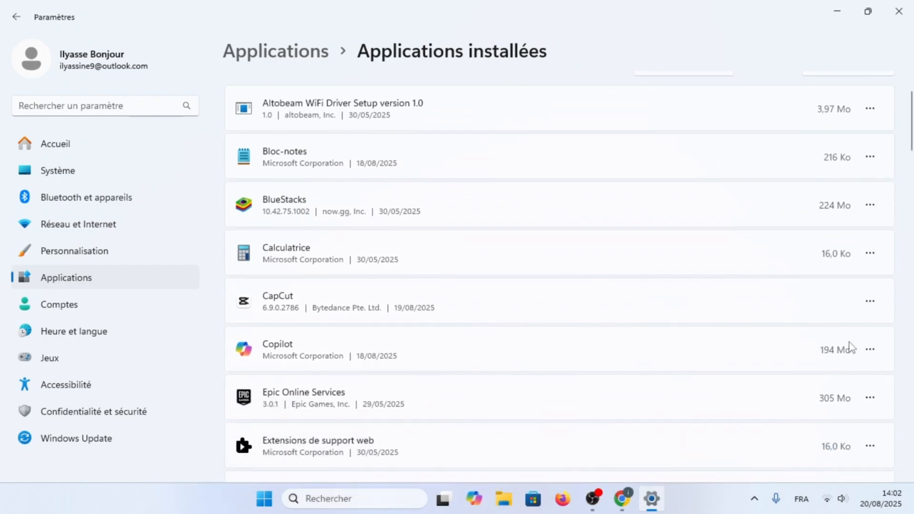
{"action": "left_click", "coordinate": [870, 350]}
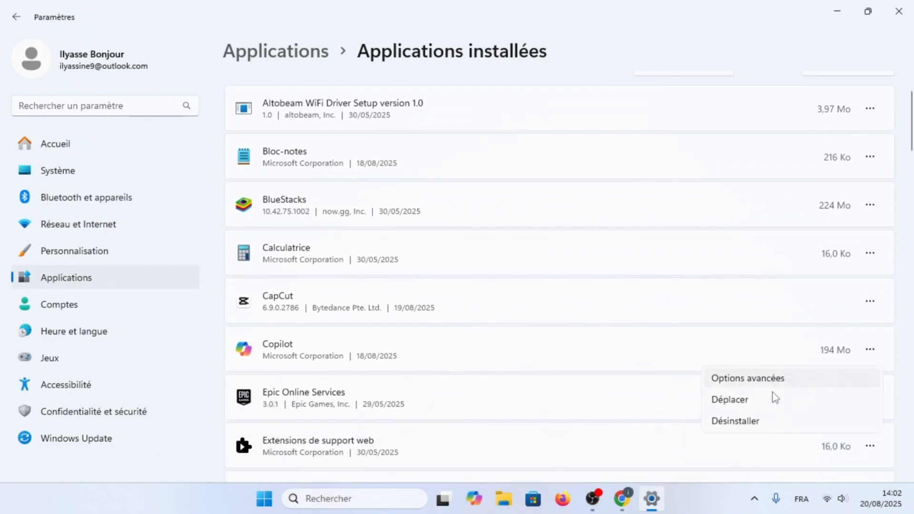
{"action": "left_click", "coordinate": [751, 422]}
{"action": "left_click", "coordinate": [862, 426]}
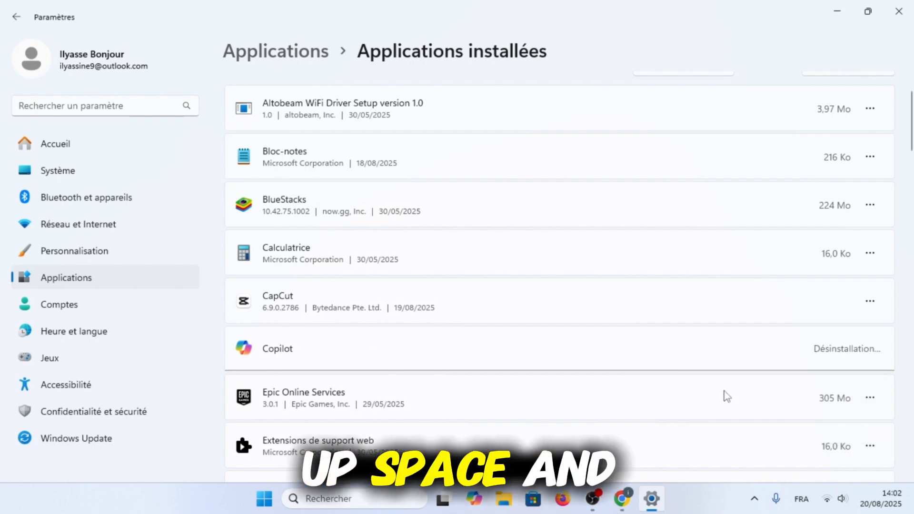
{"action": "scroll", "coordinate": [633, 330], "scroll_direction": "down", "scroll_amount": 5}
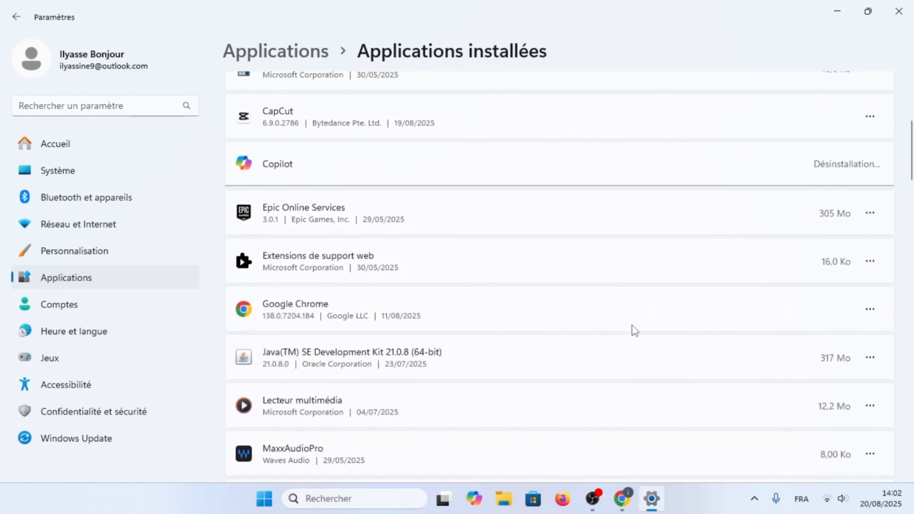
Step: Look through the rest of the installed applications list for other unneeded apps to uninstall
{"action": "scroll", "coordinate": [634, 331], "scroll_direction": "down", "scroll_amount": 5}
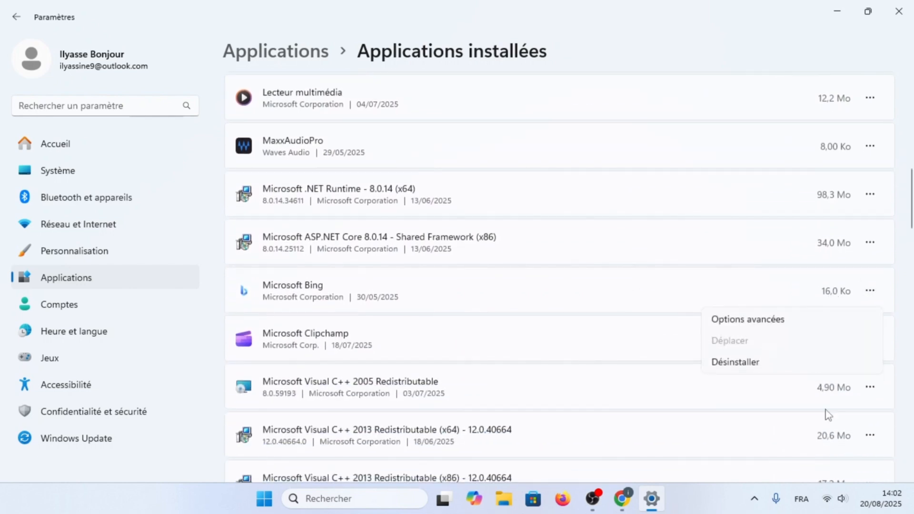
{"action": "scroll", "coordinate": [654, 302], "scroll_direction": "down", "scroll_amount": 5}
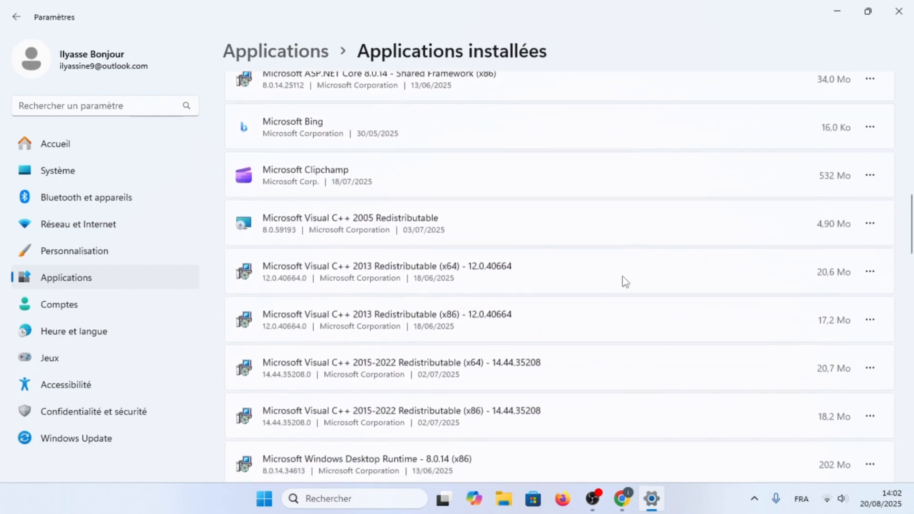
{"action": "scroll", "coordinate": [623, 282], "scroll_direction": "down", "scroll_amount": 2}
{"action": "scroll", "coordinate": [666, 263], "scroll_direction": "up", "scroll_amount": 4}
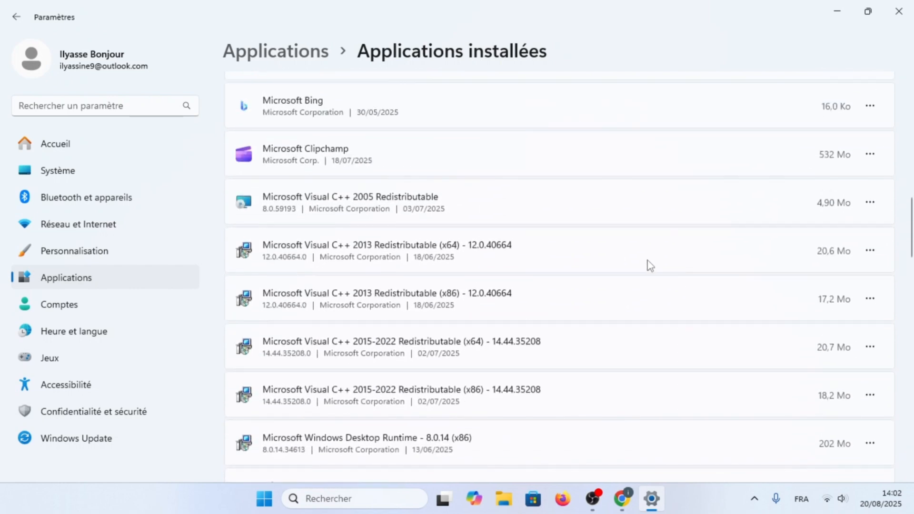
{"action": "scroll", "coordinate": [648, 264], "scroll_direction": "down", "scroll_amount": 4}
{"action": "scroll", "coordinate": [648, 264], "scroll_direction": "down", "scroll_amount": 3}
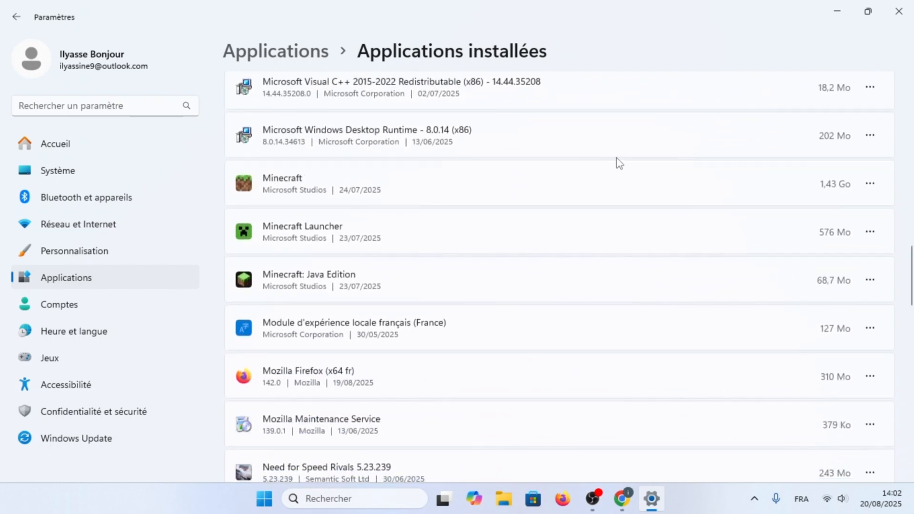
{"action": "scroll", "coordinate": [616, 181], "scroll_direction": "down", "scroll_amount": 3}
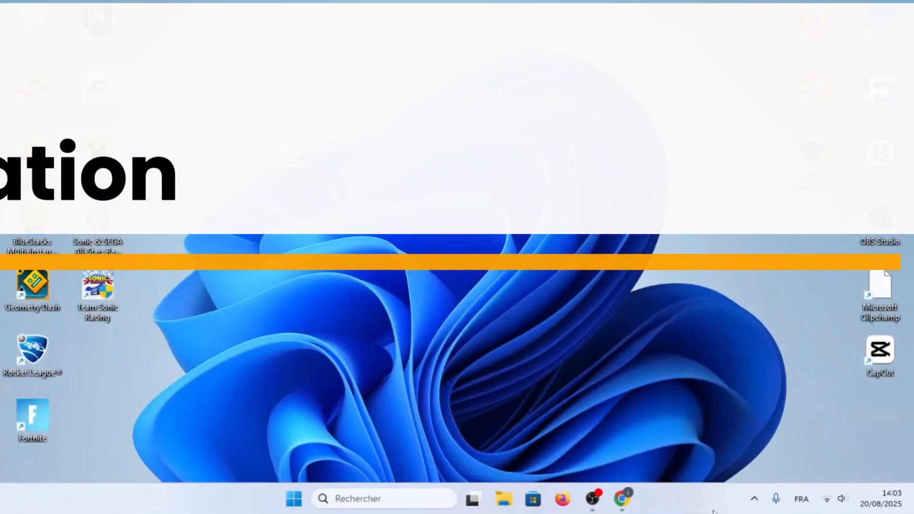
Step: Open Task Manager (Gestionnaire des tâches) and show its startup applications (Applications de démarrage)
{"action": "right_click", "coordinate": [713, 511]}
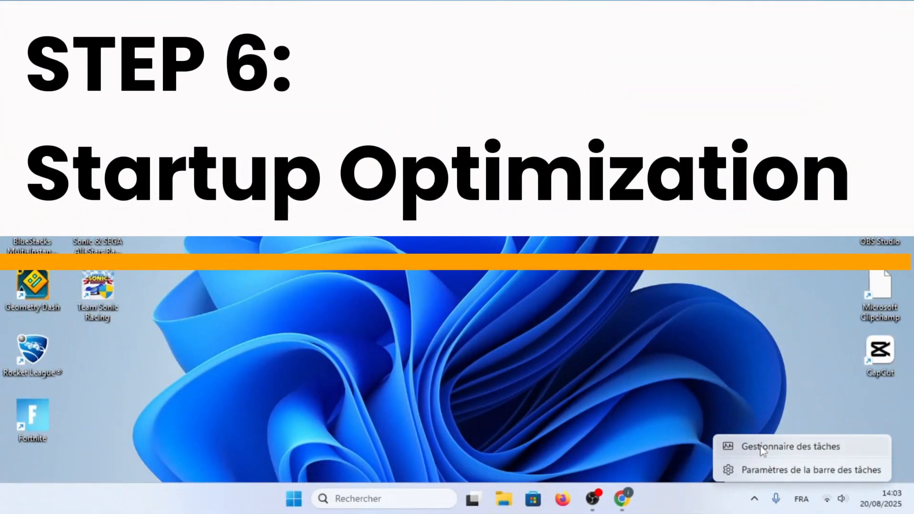
{"action": "left_click", "coordinate": [801, 447]}
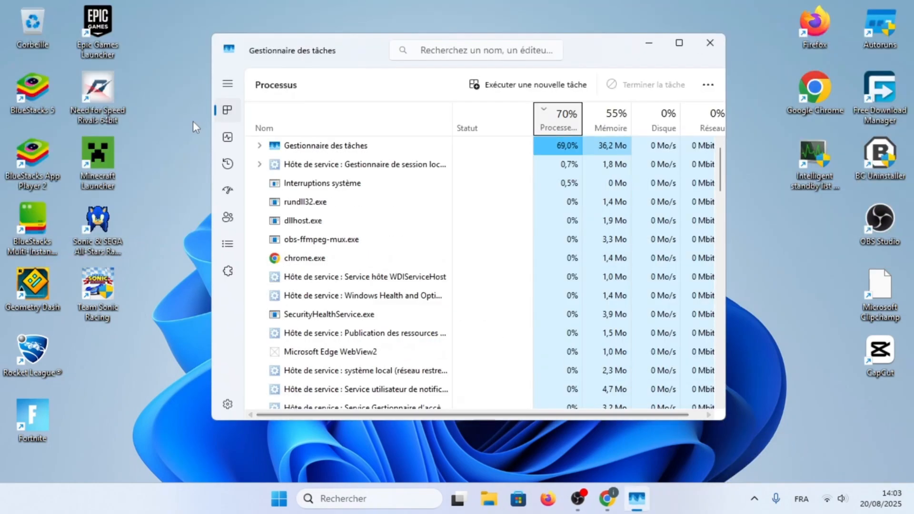
{"action": "left_click", "coordinate": [227, 163]}
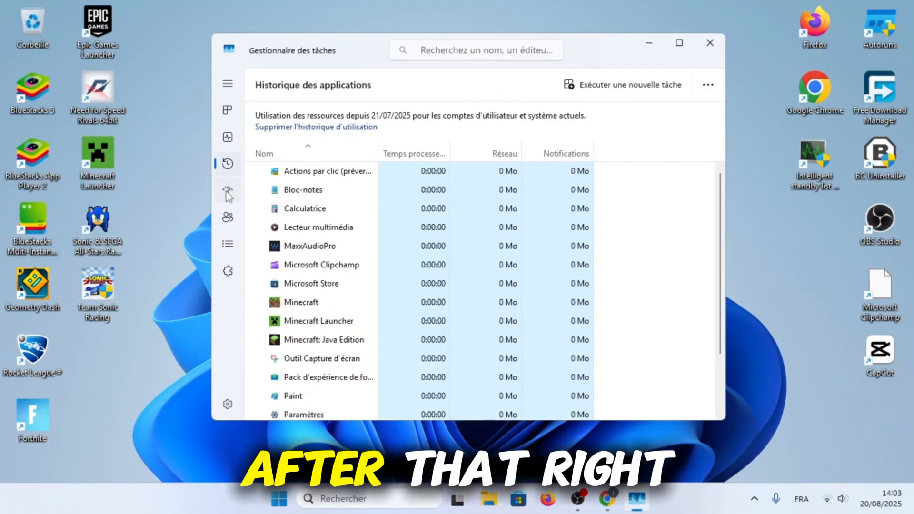
{"action": "left_click", "coordinate": [228, 190]}
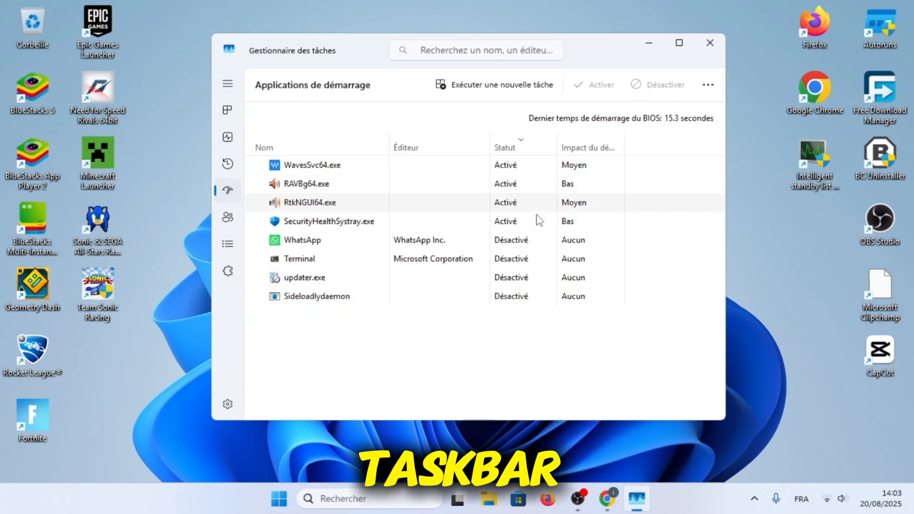
Step: Disable the startup applications RtkNGUI64.exe, RAVBg64.exe and WavesSvc64.exe, and minimize Task Manager
{"action": "right_click", "coordinate": [398, 205]}
{"action": "left_click", "coordinate": [440, 216]}
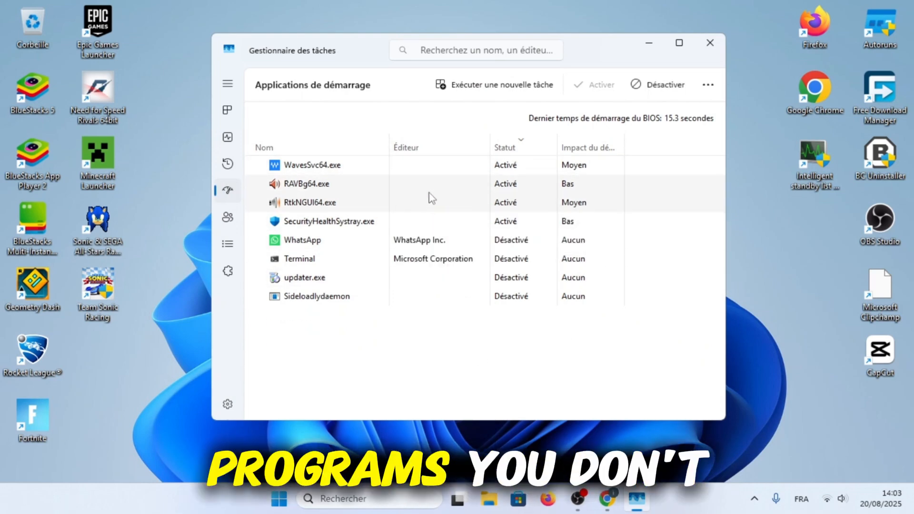
{"action": "right_click", "coordinate": [419, 184]}
{"action": "left_click", "coordinate": [476, 195]}
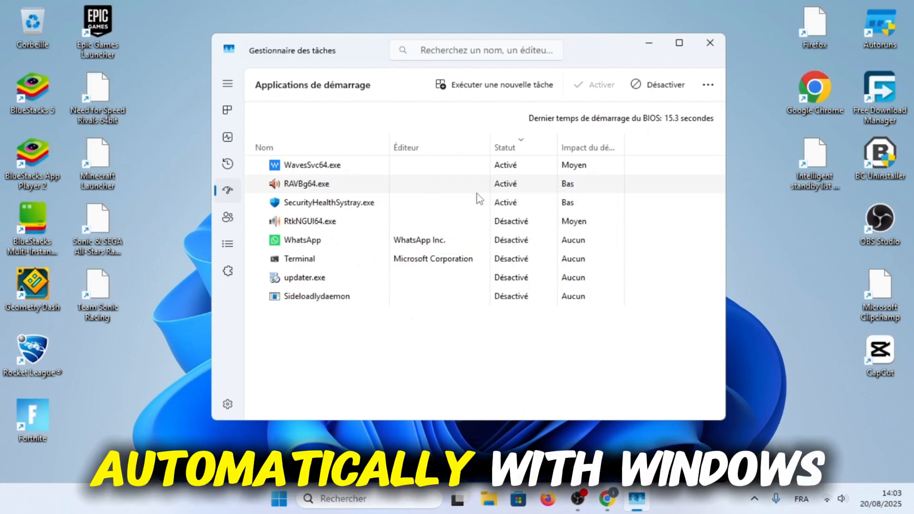
{"action": "right_click", "coordinate": [419, 174]}
{"action": "left_click", "coordinate": [438, 180]}
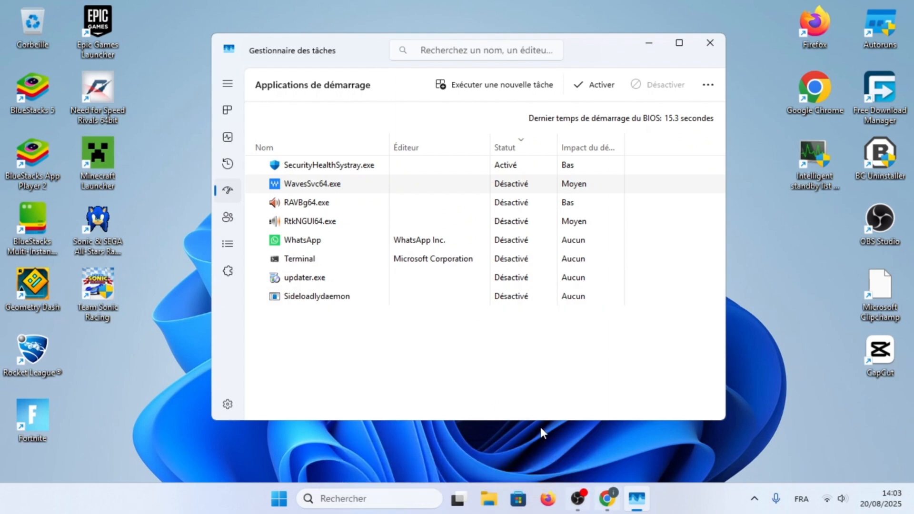
{"action": "left_click", "coordinate": [657, 48]}
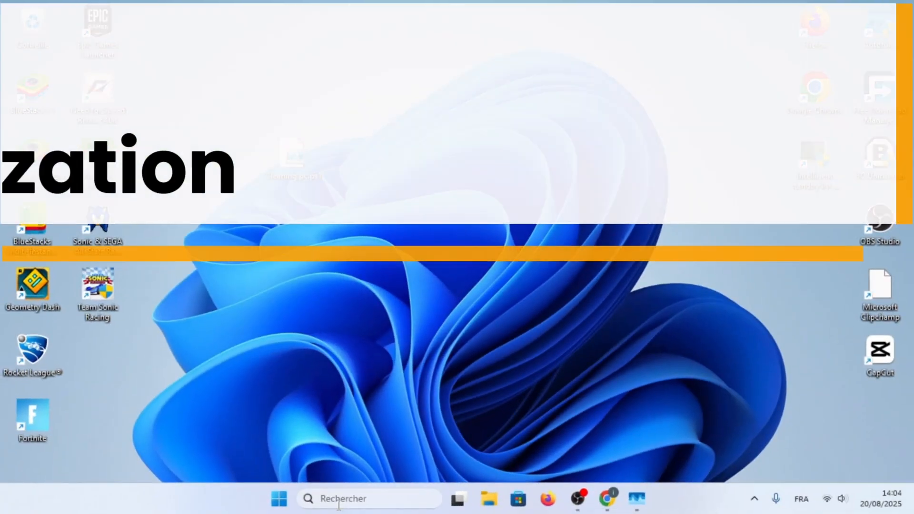
Step: Run Défragmenter et optimiser les lecteurs as administrator from the recent searches and optimize drive C:
{"action": "left_click", "coordinate": [338, 500]}
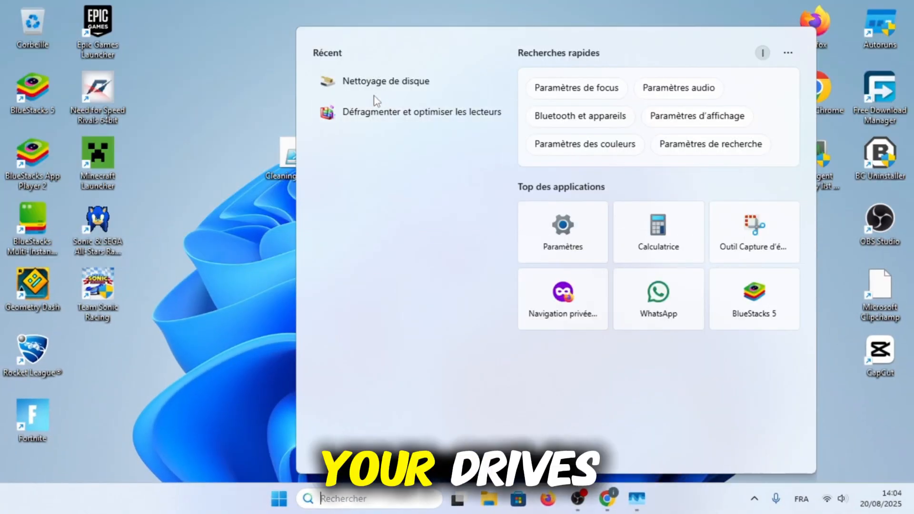
{"action": "right_click", "coordinate": [428, 115]}
{"action": "left_click", "coordinate": [511, 126]}
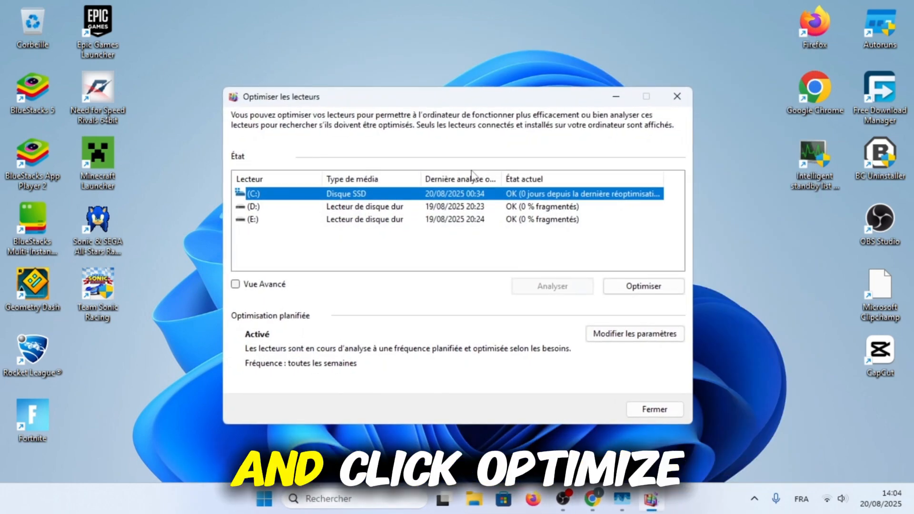
{"action": "left_click", "coordinate": [654, 286]}
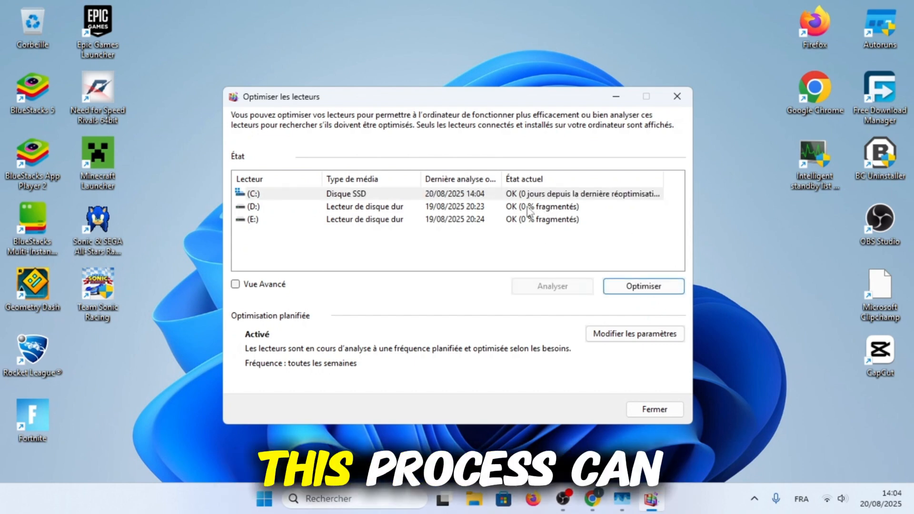
Step: Optimize the hard disk drives D: and E: one after the other and close the drive optimizer
{"action": "left_click", "coordinate": [545, 207]}
{"action": "left_click", "coordinate": [643, 288]}
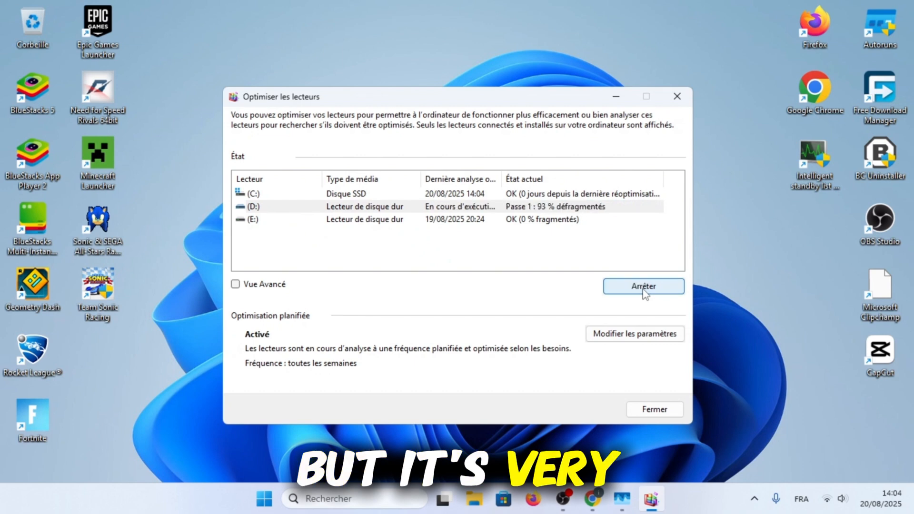
{"action": "left_click", "coordinate": [576, 222]}
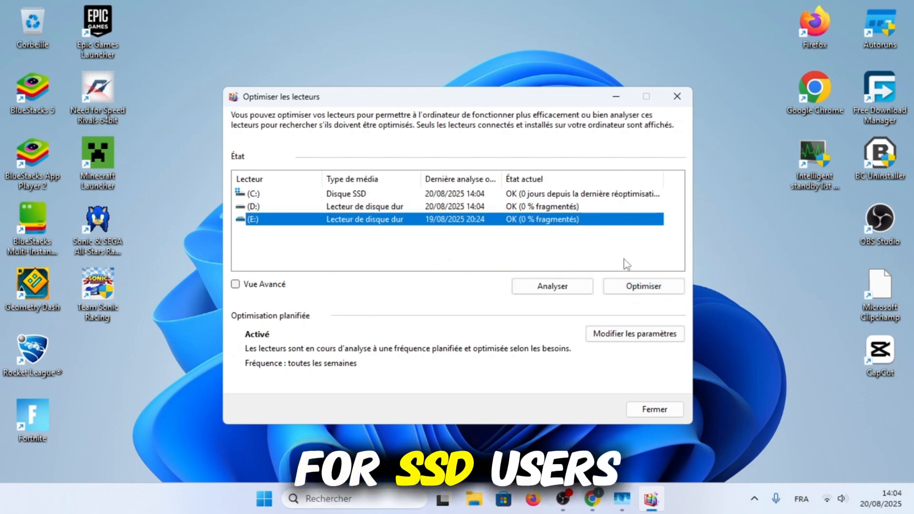
{"action": "left_click", "coordinate": [655, 287]}
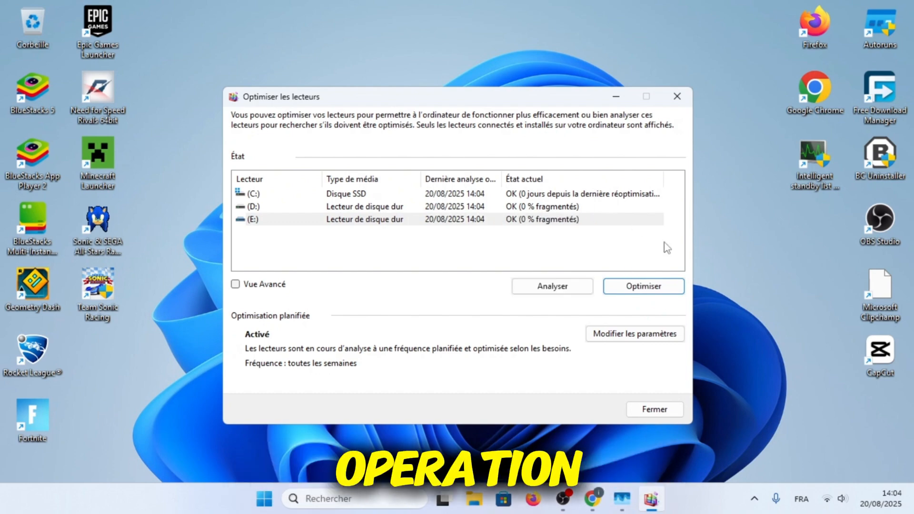
{"action": "left_click", "coordinate": [657, 409]}
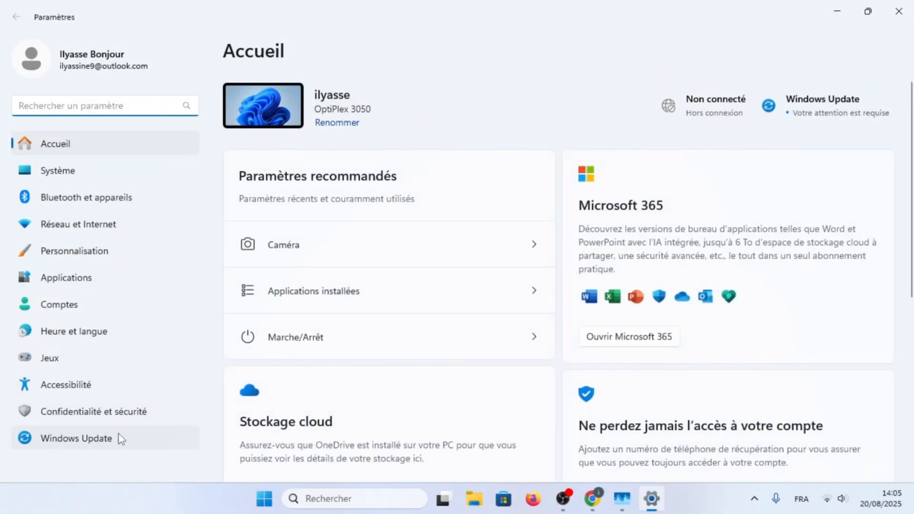
Step: Start installing all available updates in Windows Update
{"action": "left_click", "coordinate": [114, 441]}
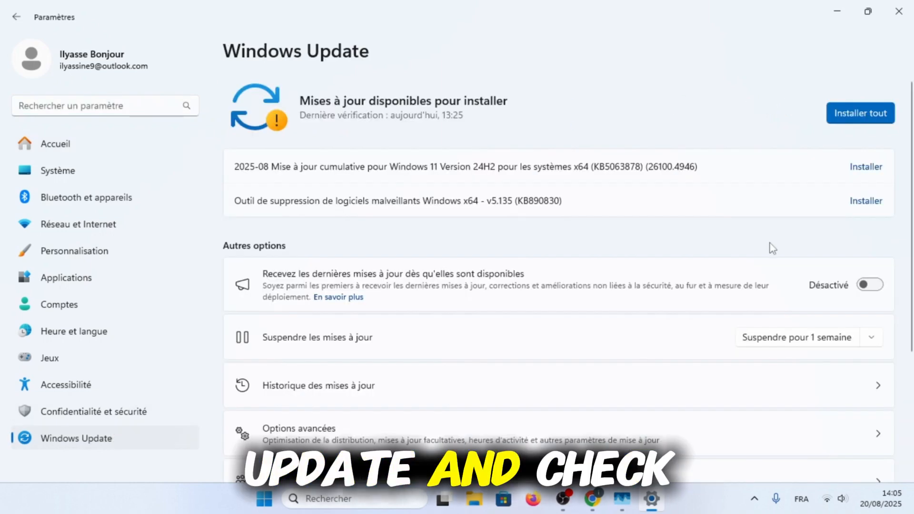
{"action": "left_click", "coordinate": [873, 117]}
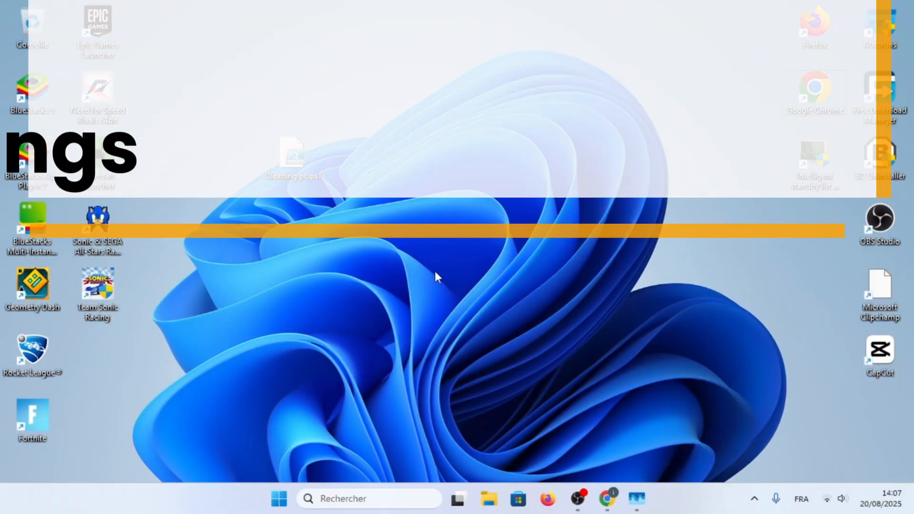
Step: Run sysdm.cpl, open the performance options from the advanced system settings, and confirm the custom visual effects (Paramètres personnalisés)
{"action": "key", "text": "super+r"}
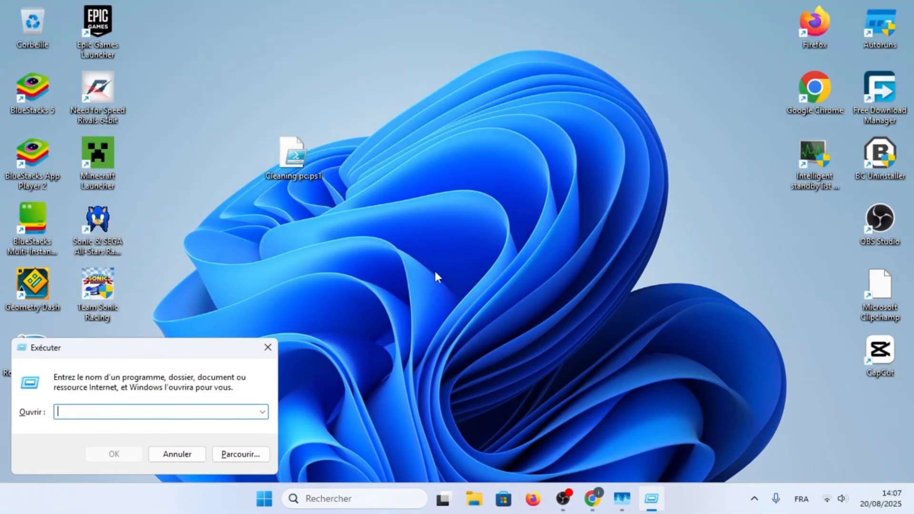
{"action": "type", "text": "sysdm.cpl"}
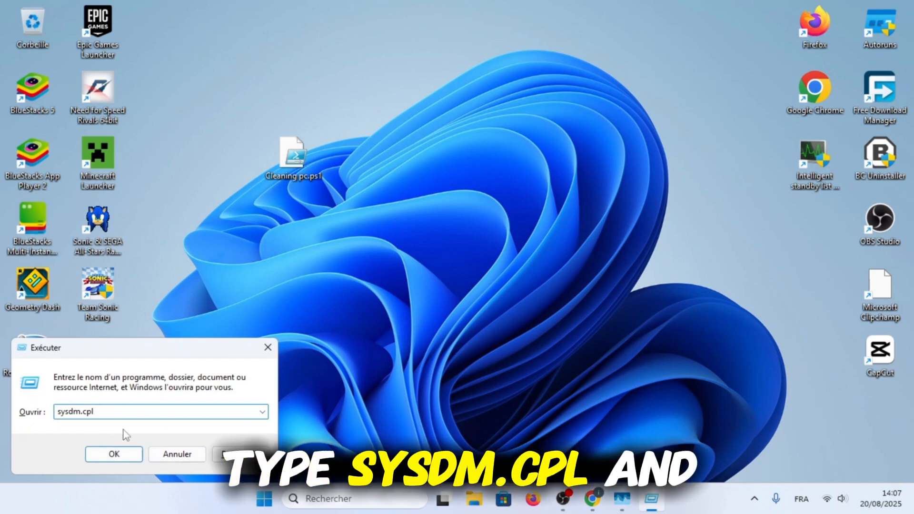
{"action": "left_click", "coordinate": [121, 461]}
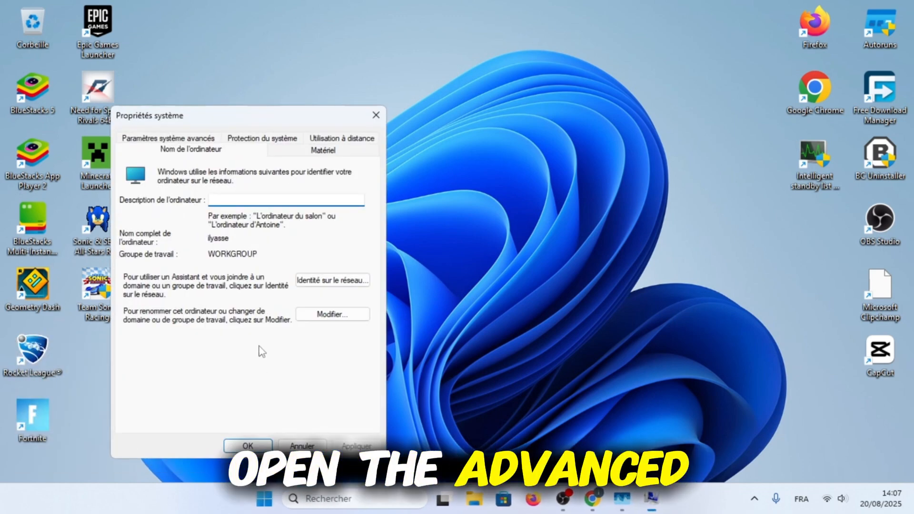
{"action": "left_click", "coordinate": [202, 139]}
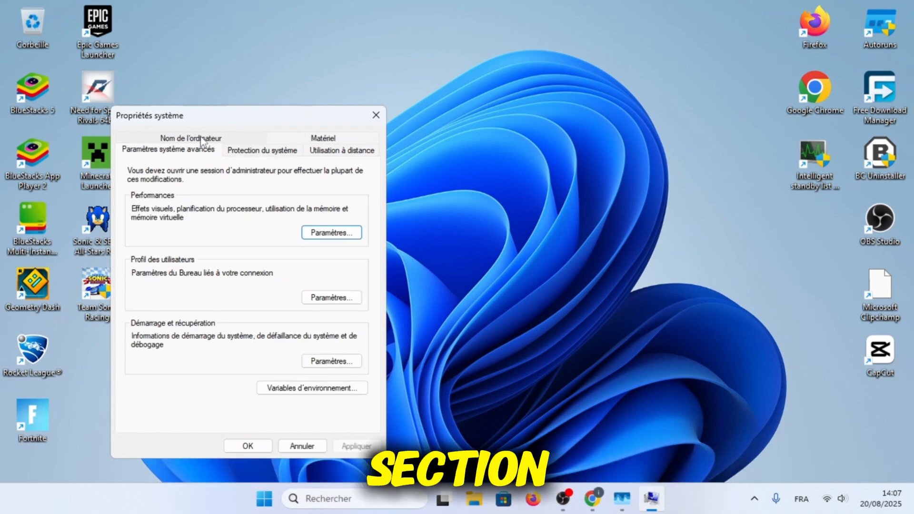
{"action": "left_click", "coordinate": [330, 234]}
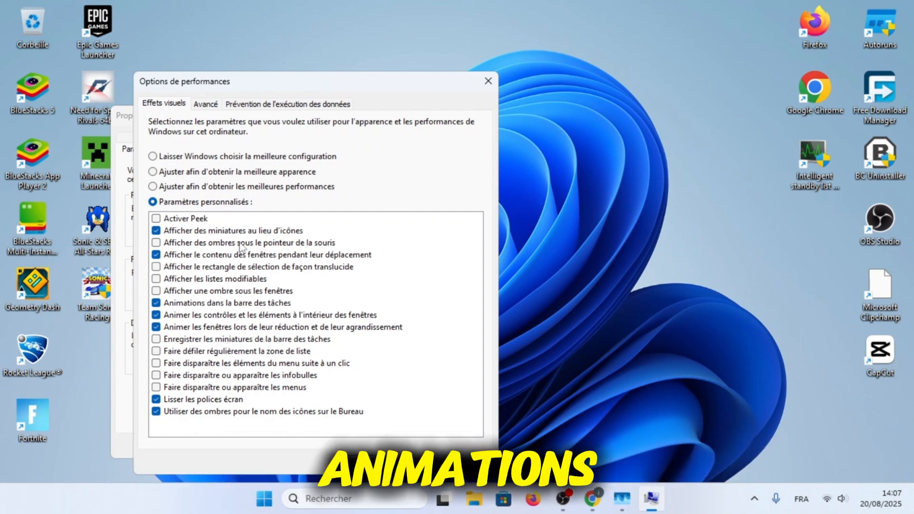
{"action": "left_click", "coordinate": [358, 461]}
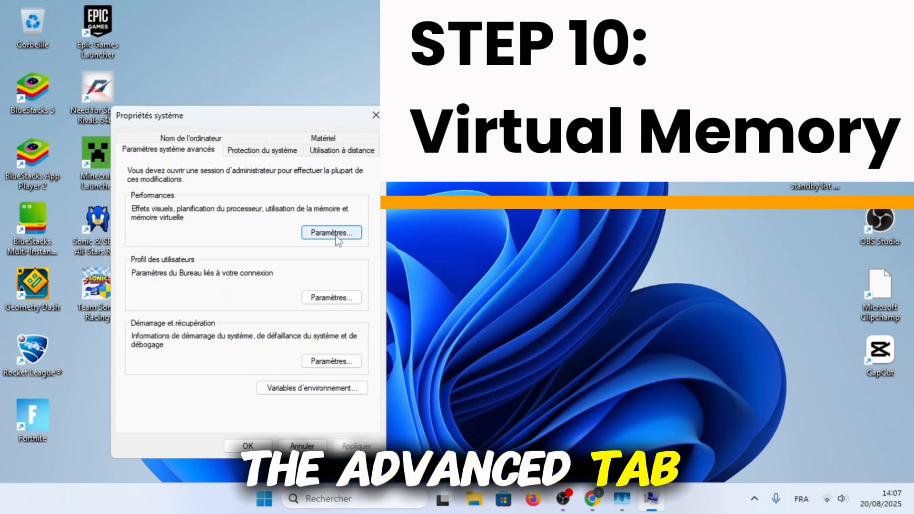
Step: Apply a custom virtual memory size on drive C: with initial and maximum sizes of 16384 MB
{"action": "left_click", "coordinate": [333, 233]}
{"action": "left_click", "coordinate": [208, 107]}
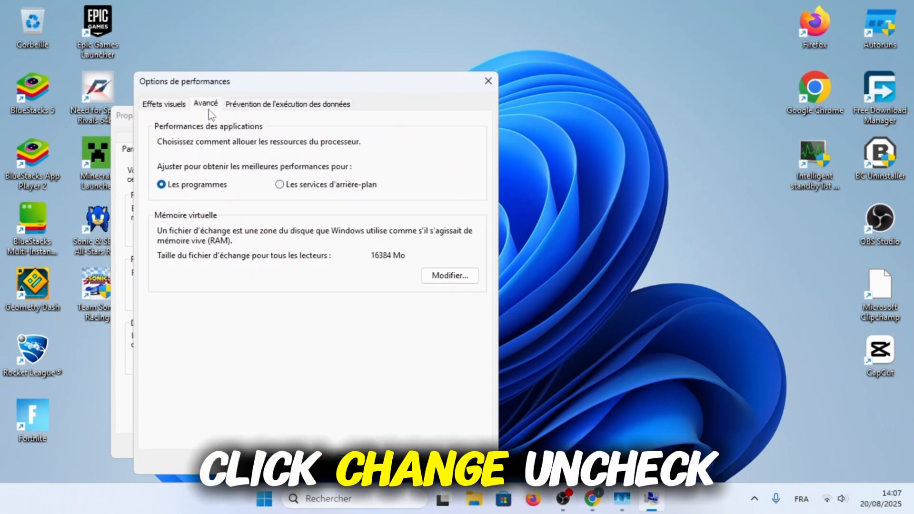
{"action": "left_click", "coordinate": [445, 275]}
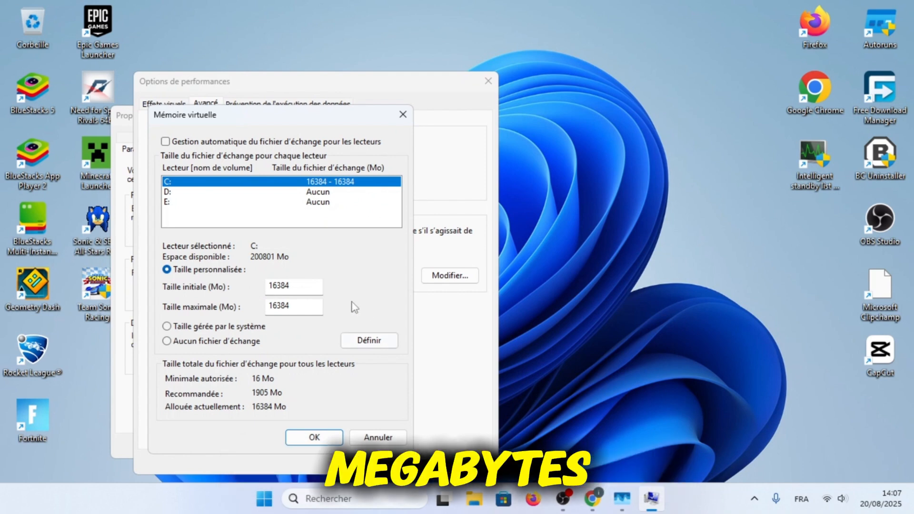
{"action": "left_click", "coordinate": [376, 340]}
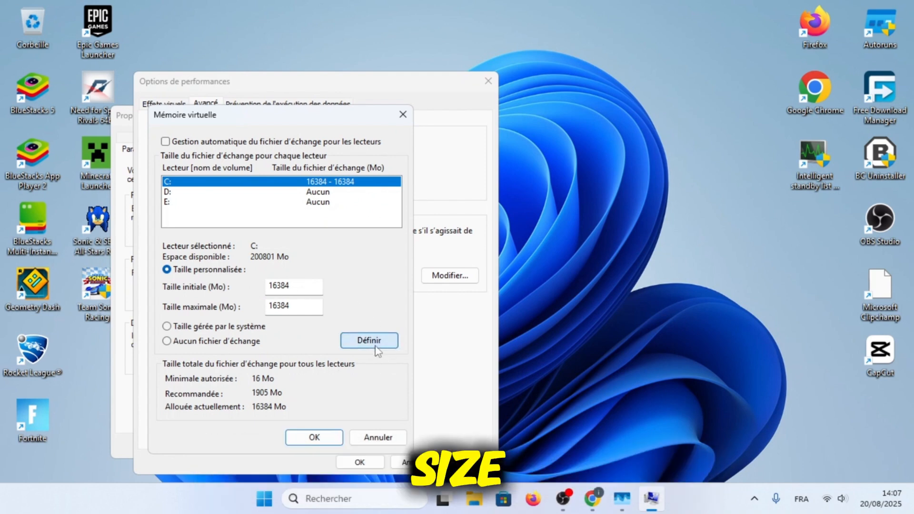
{"action": "left_click", "coordinate": [314, 437]}
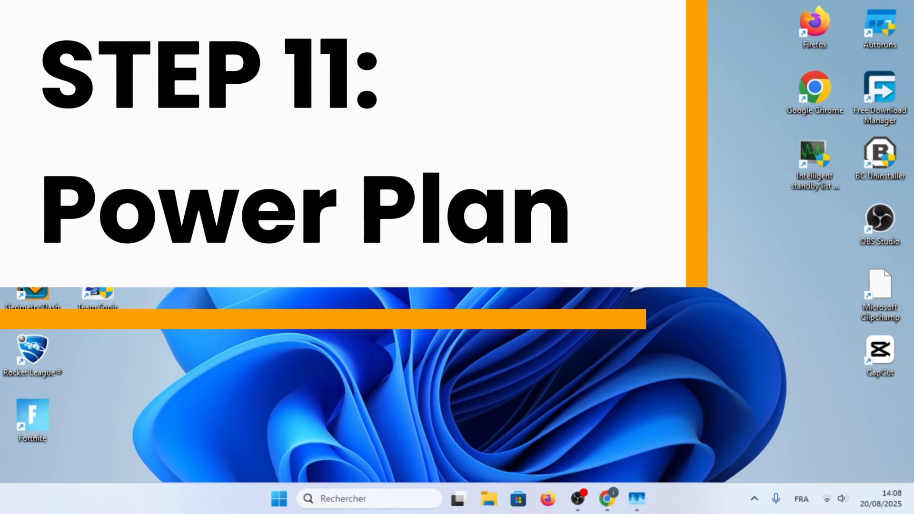
Step: Run powercfg.cpl, check that the Performances optimales power plan is selected, and close the power options
{"action": "key", "text": "super+r"}
{"action": "type", "text": "powercfg.cpl"}
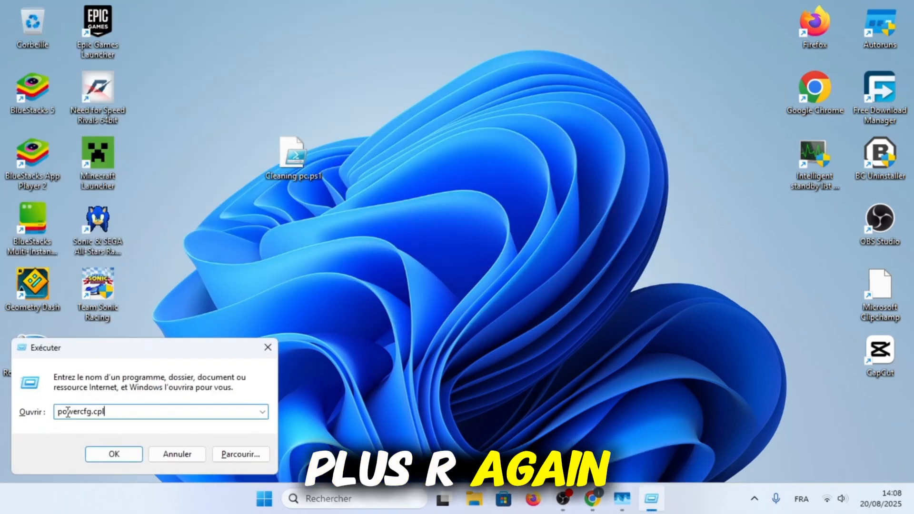
{"action": "left_click", "coordinate": [114, 454]}
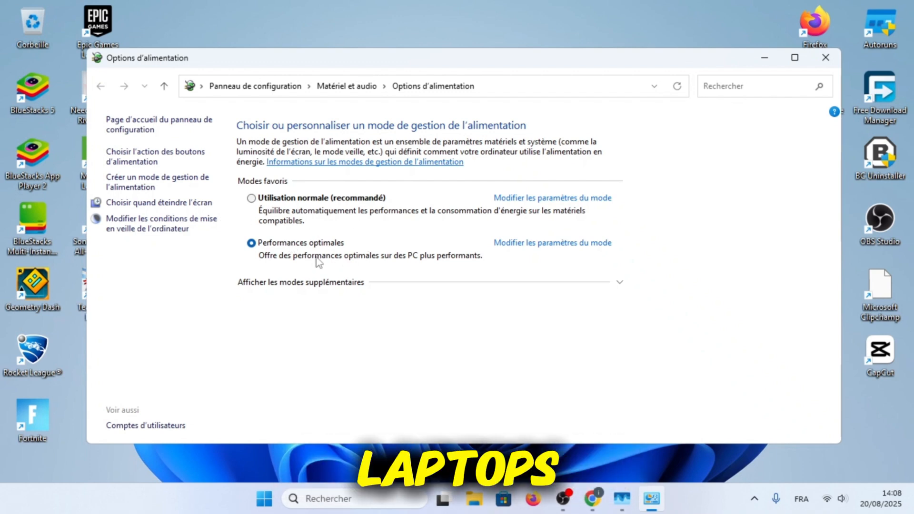
{"action": "left_click", "coordinate": [826, 56]}
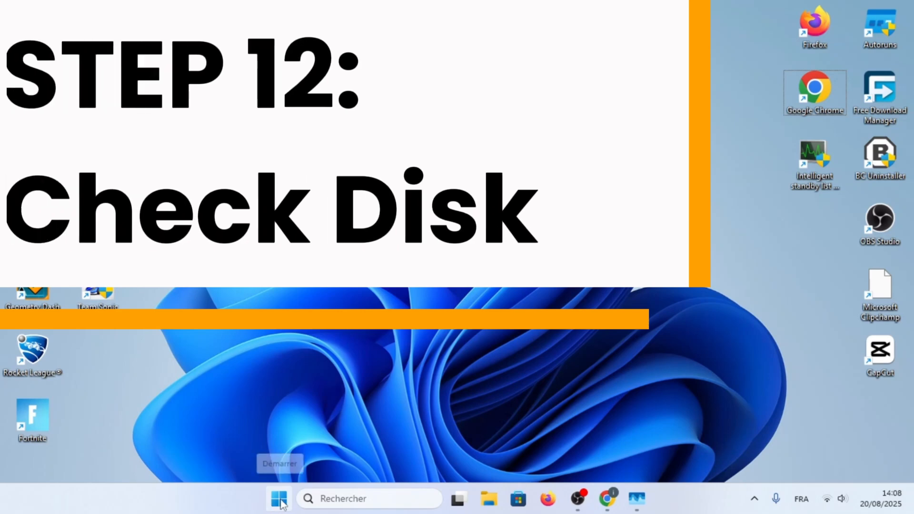
Step: Run chkdsk /f in an administrator terminal, accept the disk check at the next restart with o, and close the terminal
{"action": "right_click", "coordinate": [280, 500]}
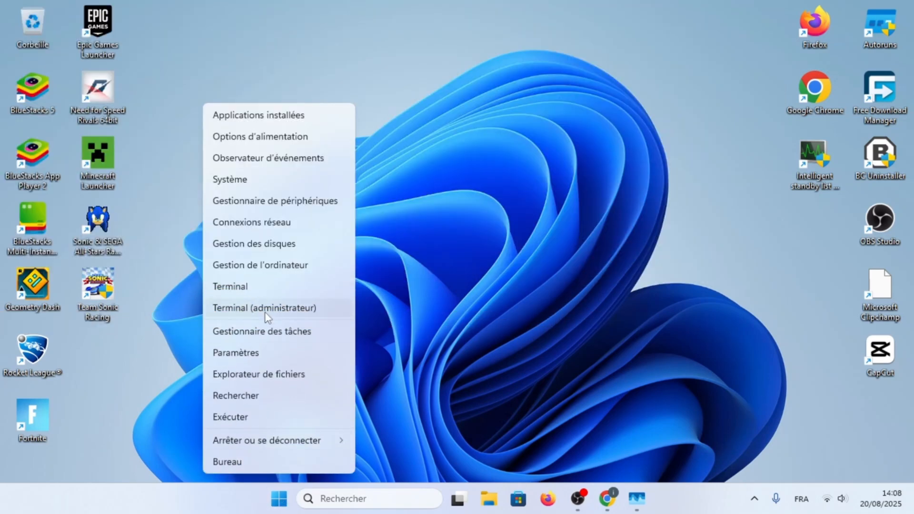
{"action": "left_click", "coordinate": [286, 308]}
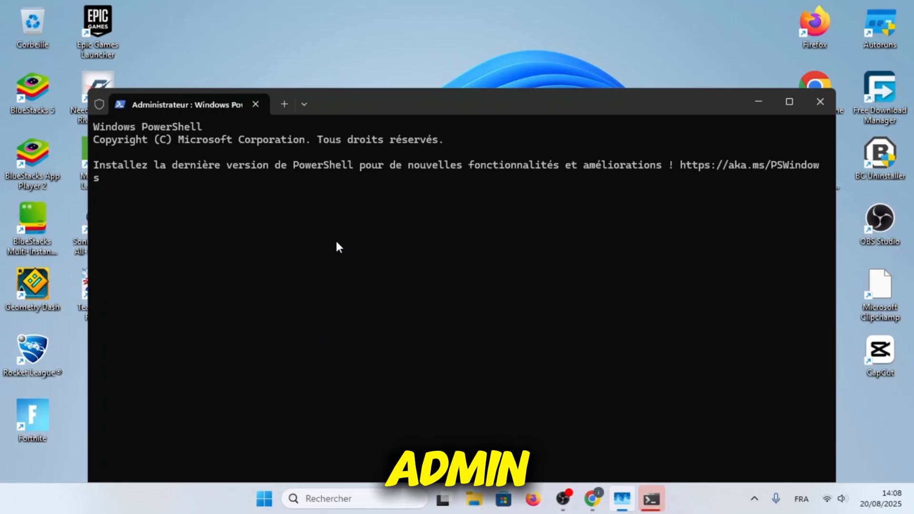
{"action": "left_click_drag", "start_coordinate": [399, 108], "coordinate": [431, 34]}
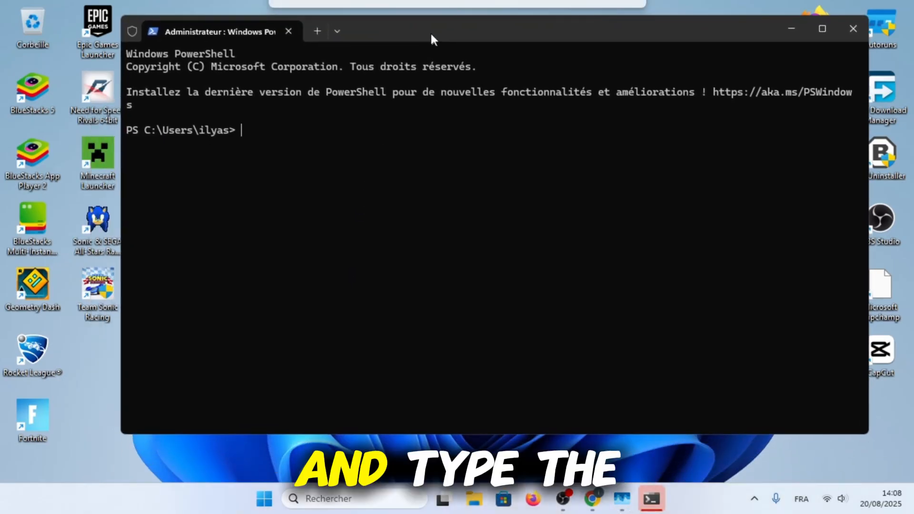
{"action": "type", "text": "chkdsk /f"}
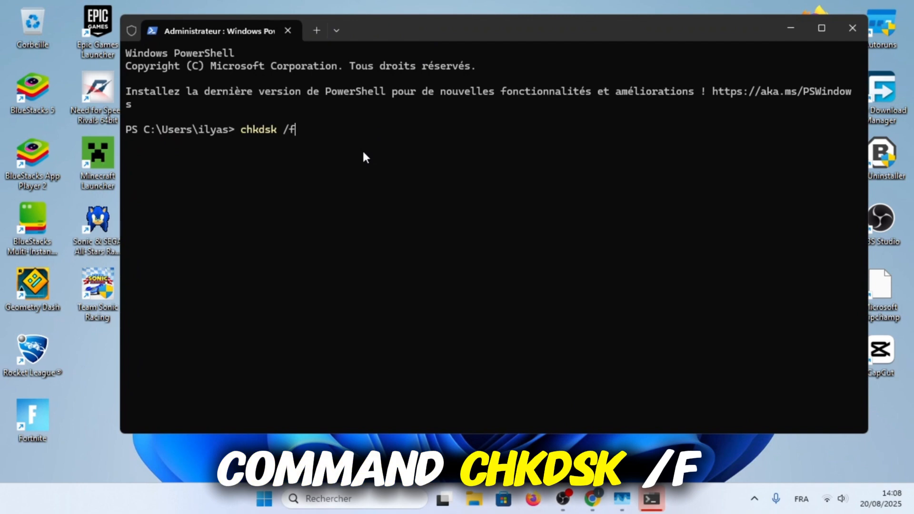
{"action": "key", "text": "Return"}
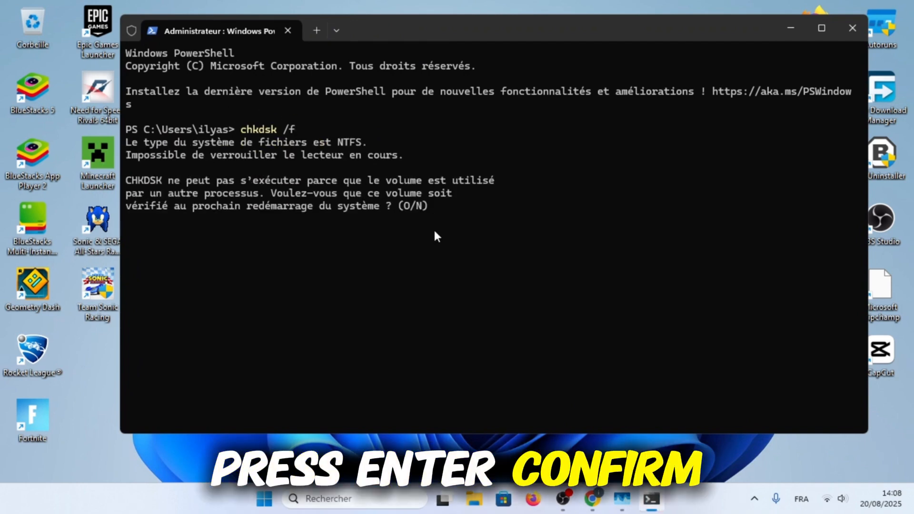
{"action": "type", "text": "o"}
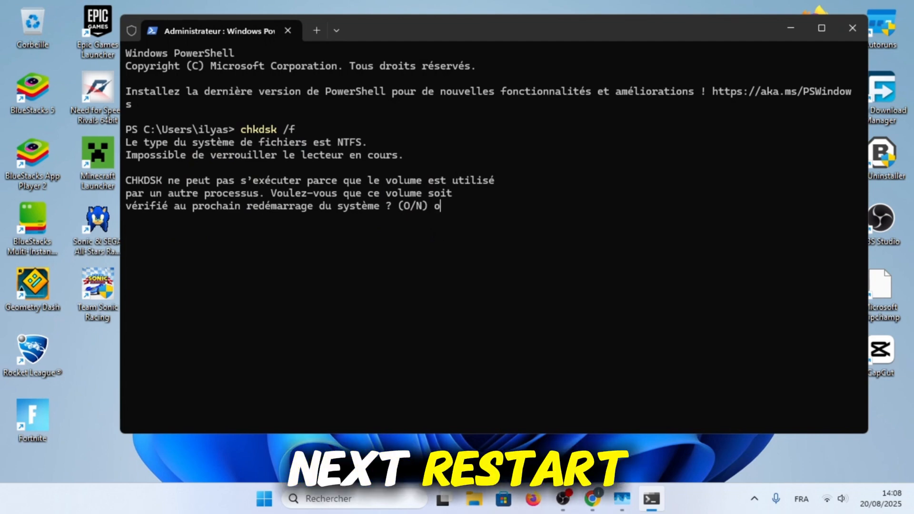
{"action": "key", "text": "Return"}
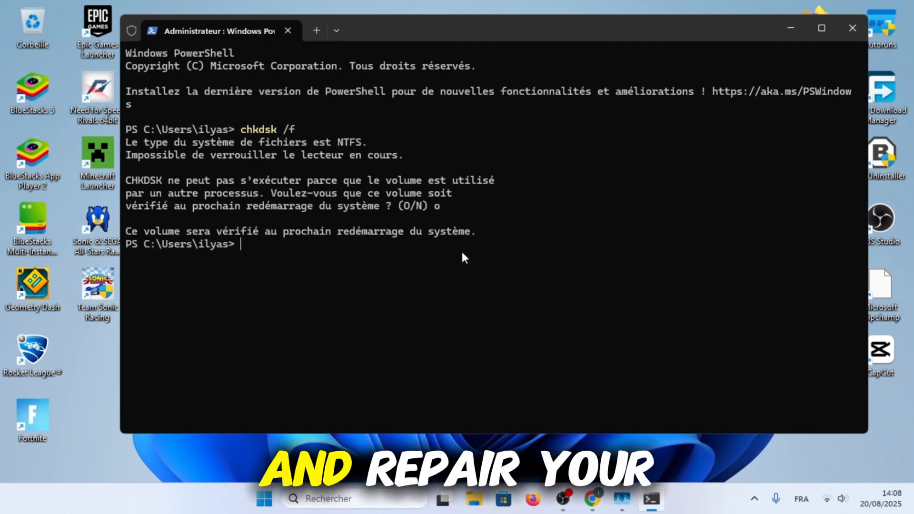
{"action": "left_click", "coordinate": [848, 28]}
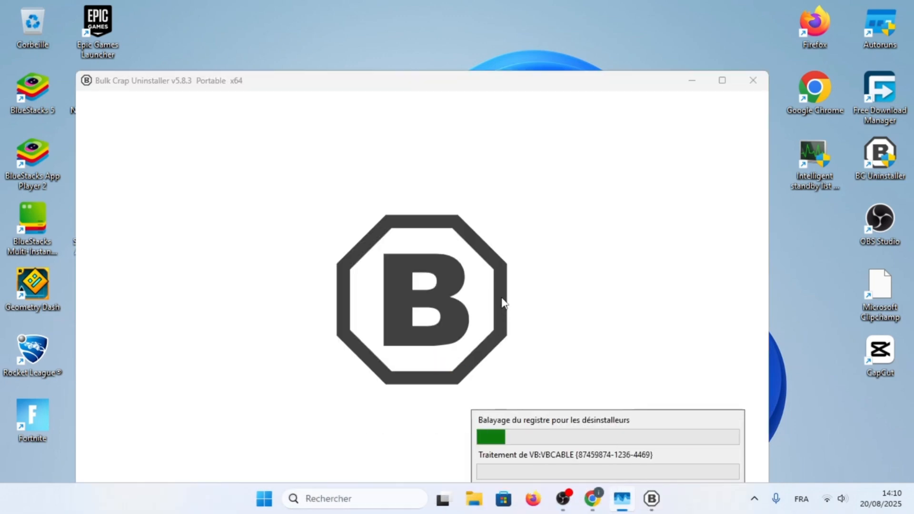
Step: In Bulk Crap Uninstaller, select Gaming Services, Microsoft Bing and Minecraft for Windows in the application list
{"action": "left_click_drag", "start_coordinate": [482, 87], "coordinate": [509, 44]}
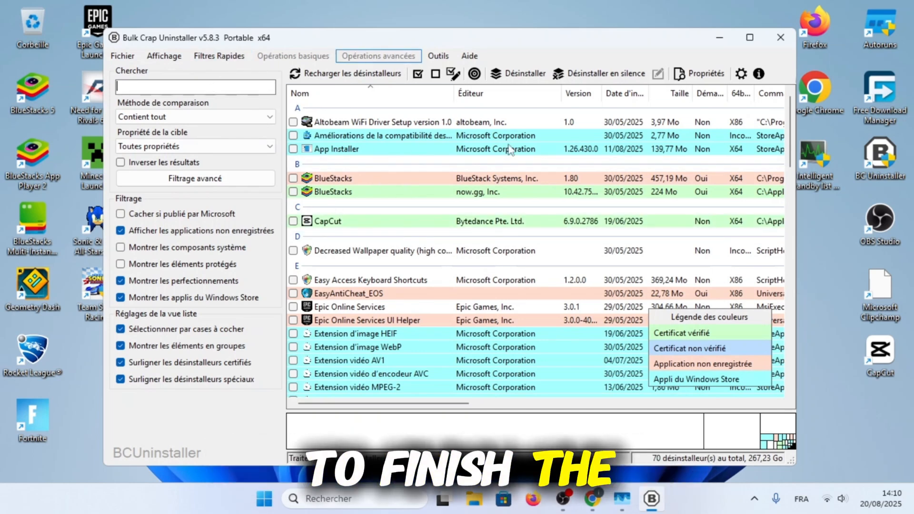
{"action": "scroll", "coordinate": [405, 131], "scroll_direction": "down", "scroll_amount": 1}
{"action": "scroll", "coordinate": [359, 162], "scroll_direction": "down", "scroll_amount": 1}
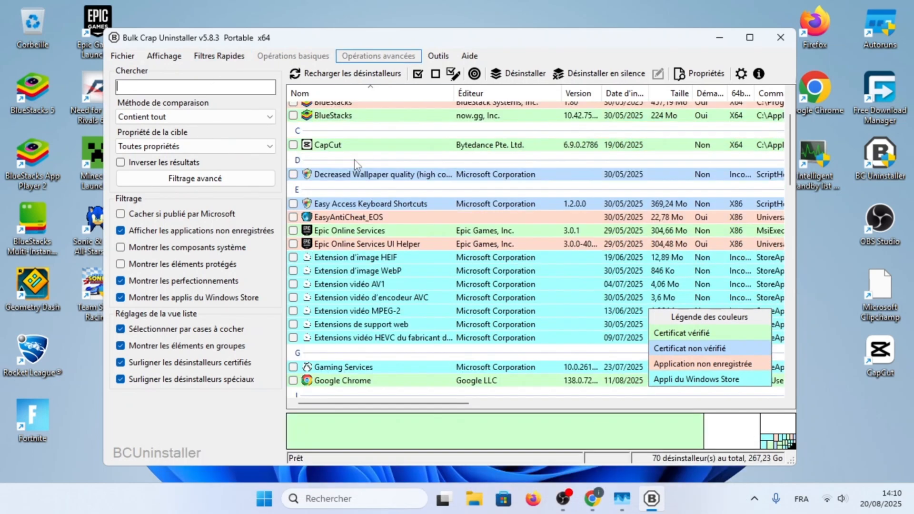
{"action": "scroll", "coordinate": [383, 255], "scroll_direction": "down", "scroll_amount": 1}
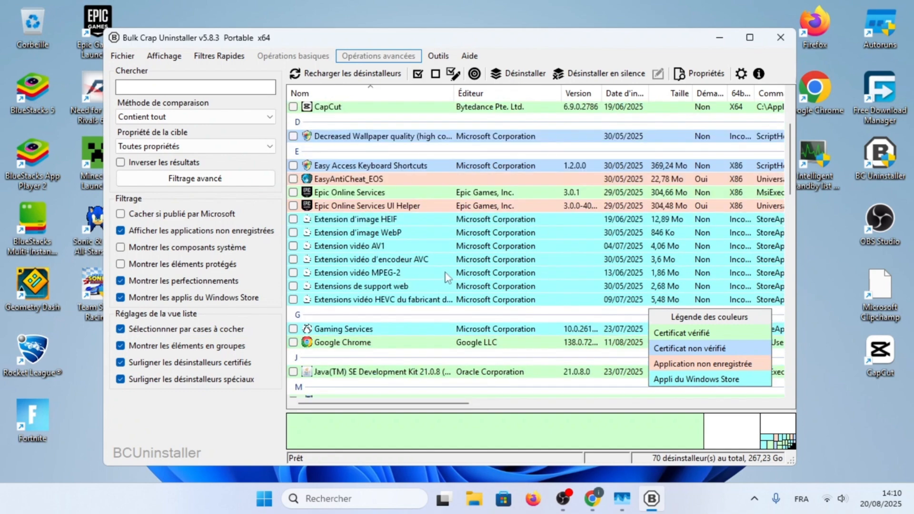
{"action": "scroll", "coordinate": [447, 277], "scroll_direction": "down", "scroll_amount": 2}
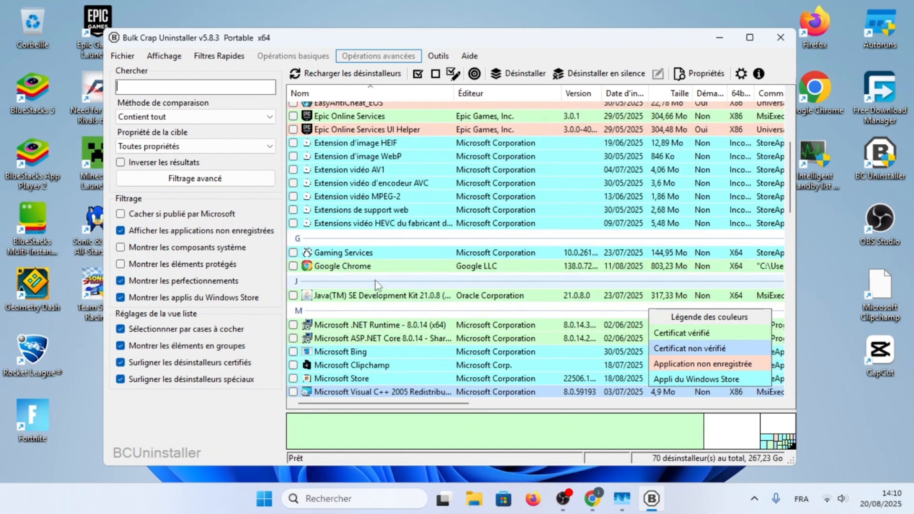
{"action": "left_click", "coordinate": [293, 252]}
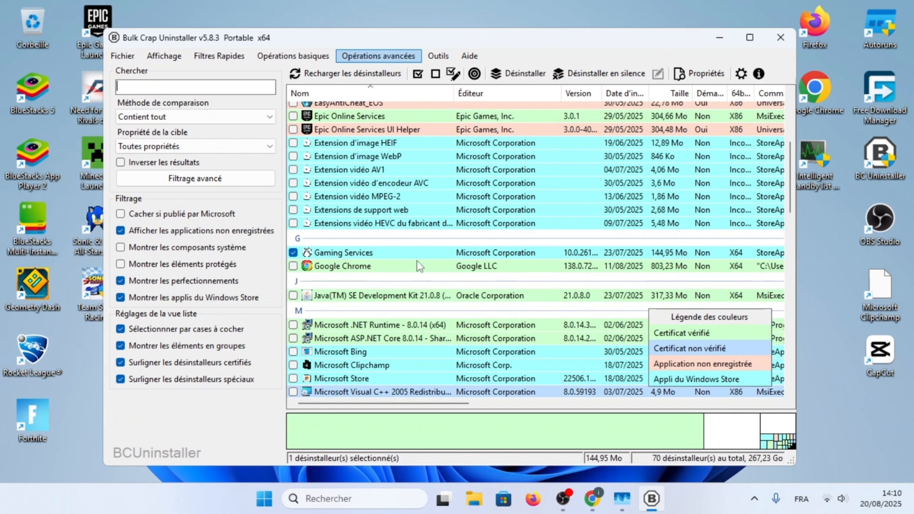
{"action": "scroll", "coordinate": [353, 295], "scroll_direction": "down", "scroll_amount": 2}
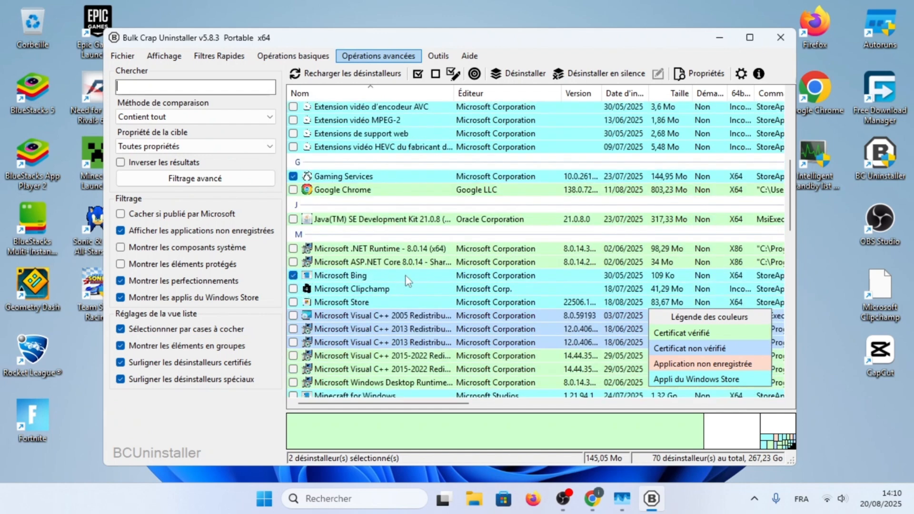
{"action": "scroll", "coordinate": [418, 285], "scroll_direction": "down", "scroll_amount": 2}
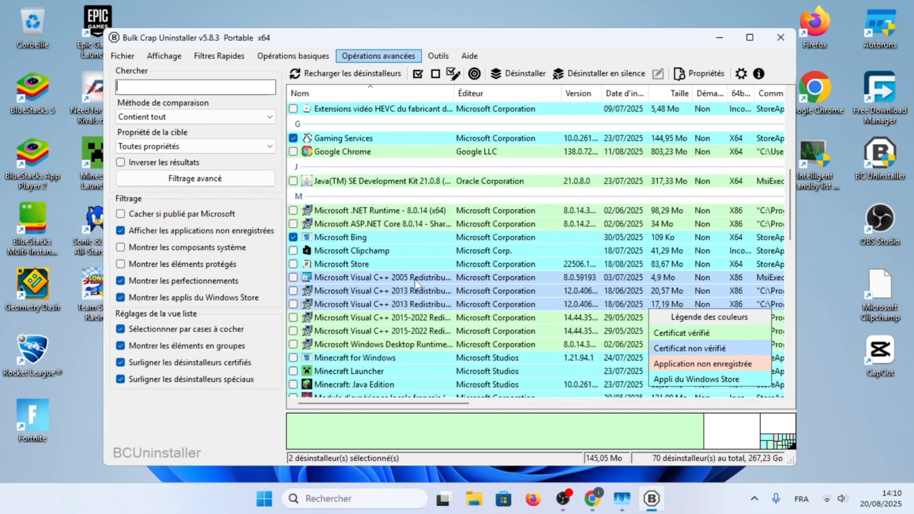
{"action": "scroll", "coordinate": [343, 333], "scroll_direction": "down", "scroll_amount": 1}
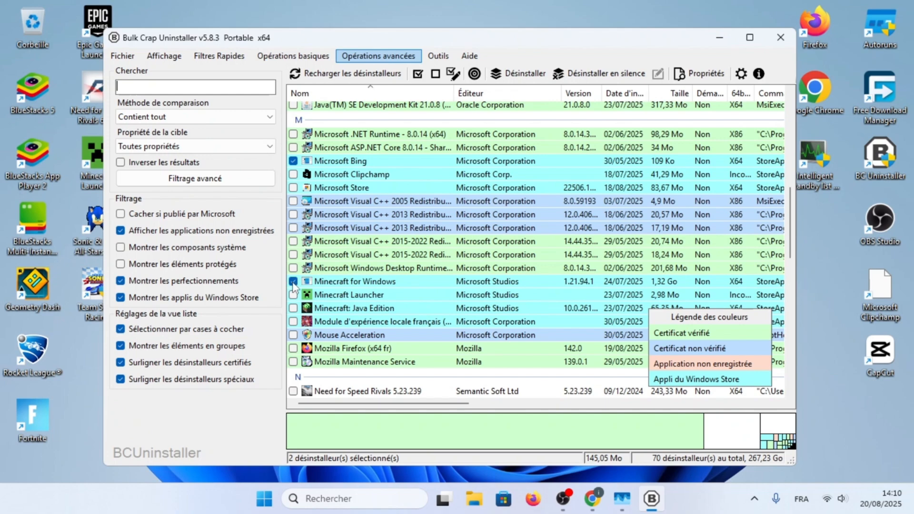
{"action": "scroll", "coordinate": [428, 290], "scroll_direction": "down", "scroll_amount": 2}
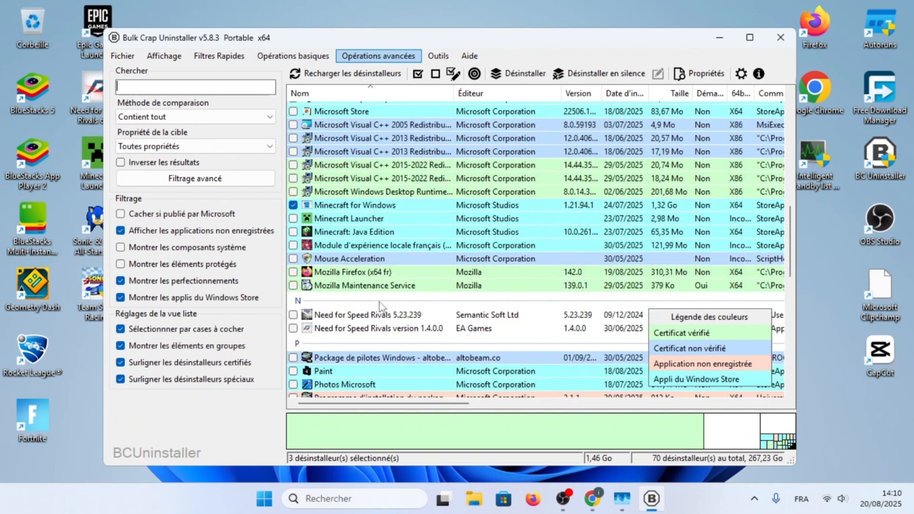
{"action": "scroll", "coordinate": [376, 300], "scroll_direction": "down", "scroll_amount": 1}
{"action": "scroll", "coordinate": [362, 292], "scroll_direction": "down", "scroll_amount": 5}
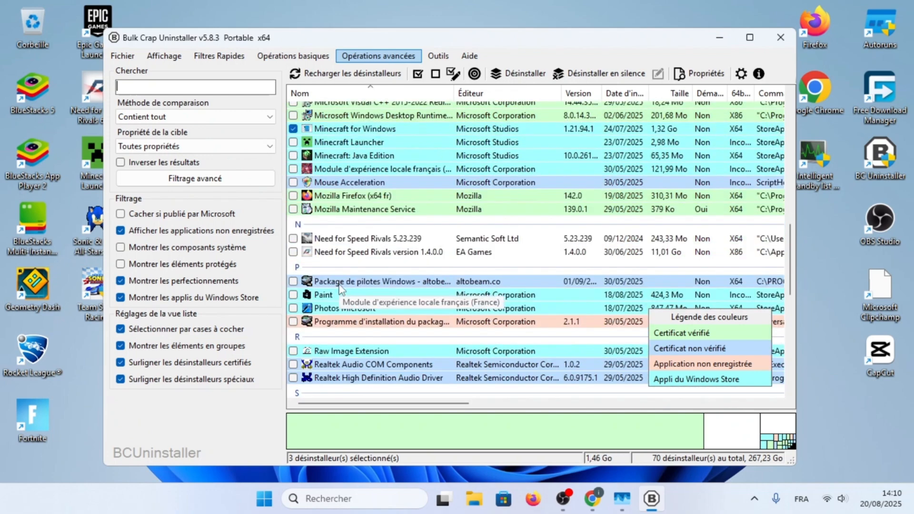
{"action": "scroll", "coordinate": [339, 290], "scroll_direction": "down", "scroll_amount": 4}
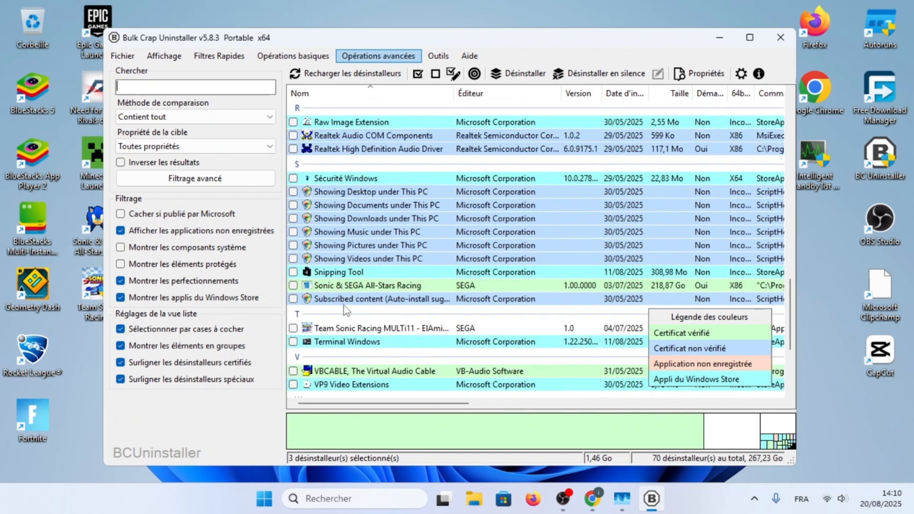
{"action": "scroll", "coordinate": [366, 282], "scroll_direction": "down", "scroll_amount": 2}
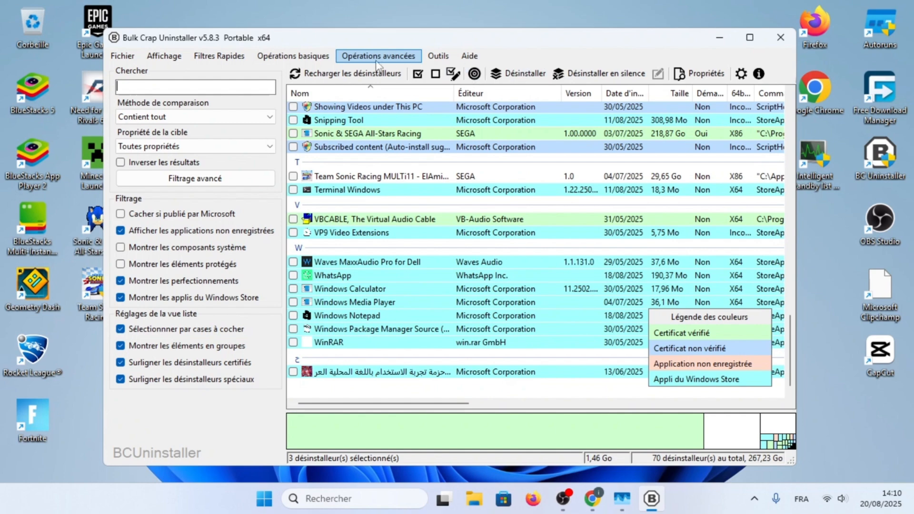
{"action": "scroll", "coordinate": [405, 186], "scroll_direction": "up", "scroll_amount": 5}
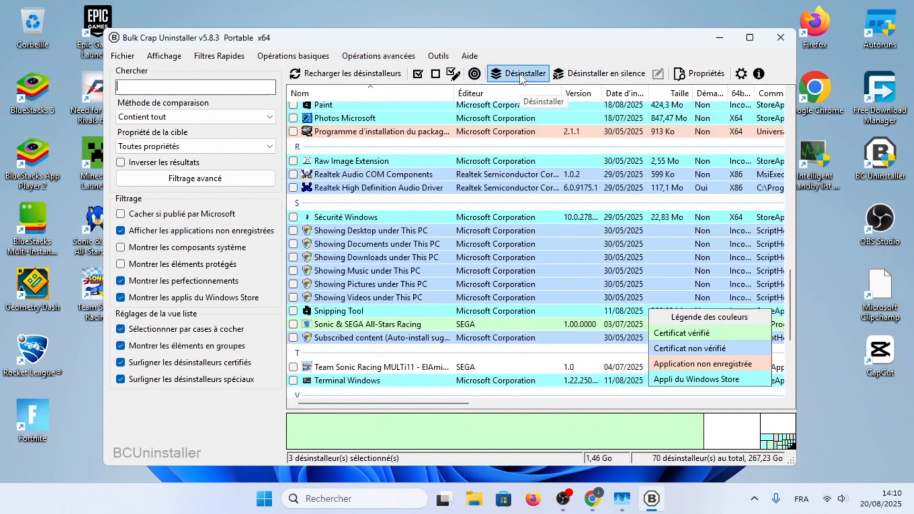
Step: Begin an uninstall task for the selected apps, confirm the list, and stop all running processes that use their files
{"action": "left_click", "coordinate": [521, 75]}
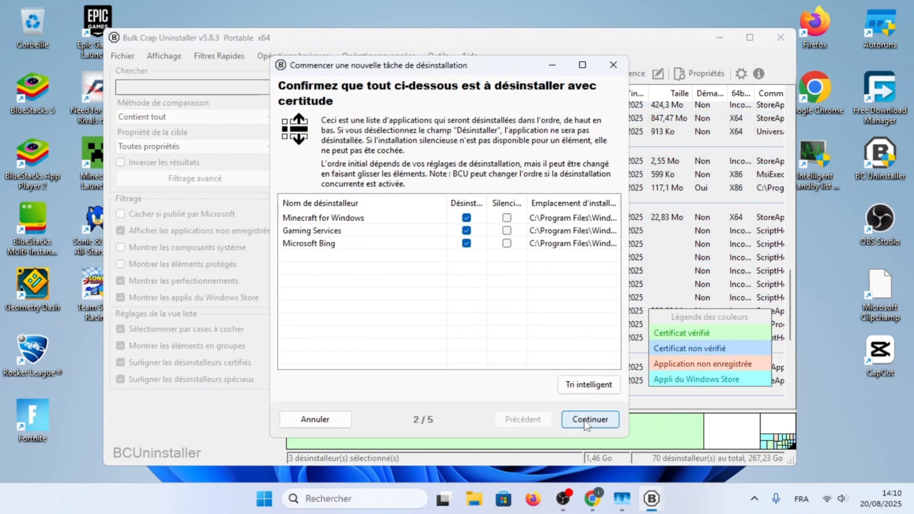
{"action": "left_click", "coordinate": [590, 421]}
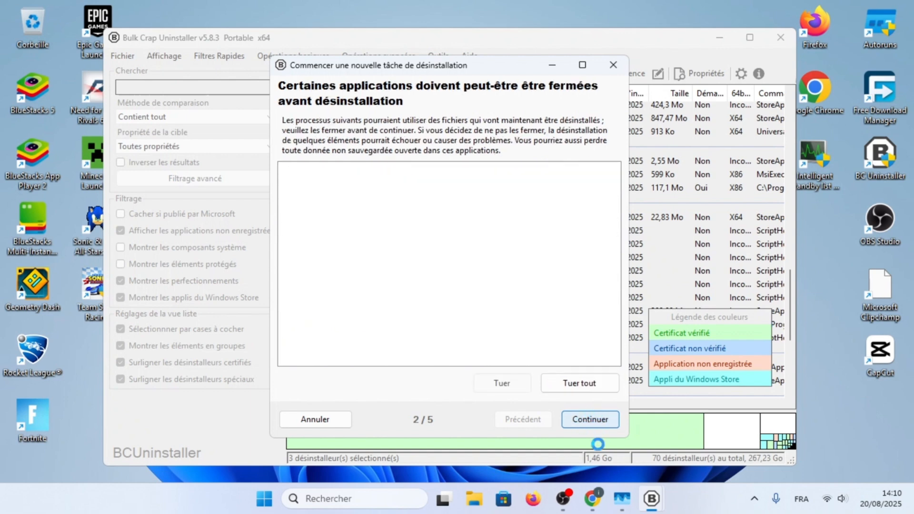
{"action": "left_click", "coordinate": [571, 392]}
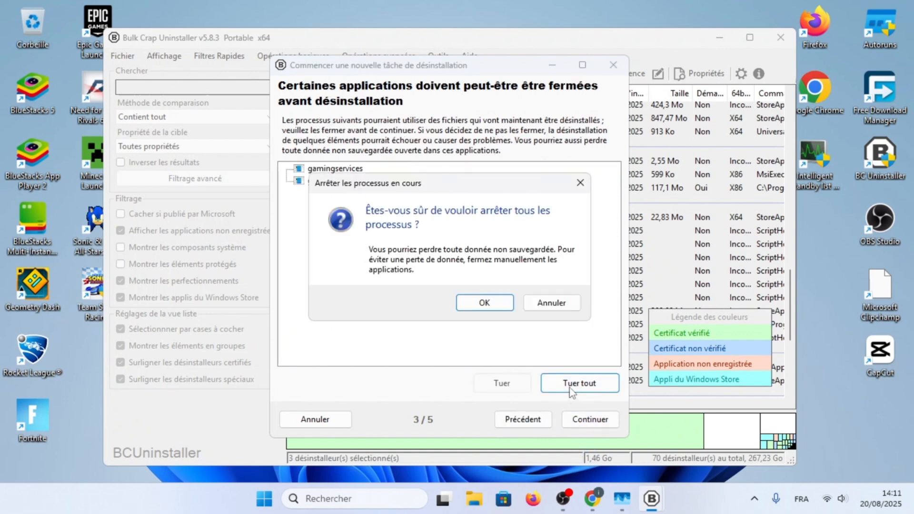
{"action": "left_click", "coordinate": [486, 303]}
{"action": "left_click", "coordinate": [590, 421]}
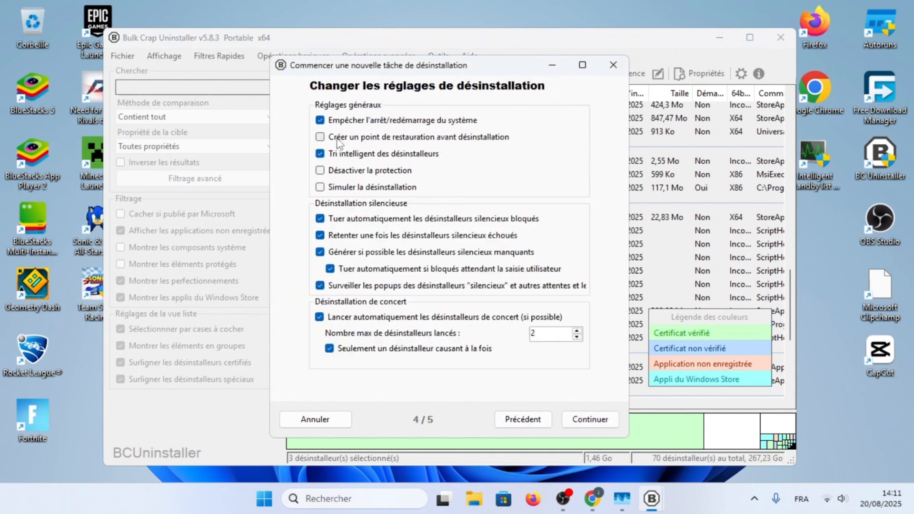
Step: Enable creating a restore point before uninstalling, and start the uninstallation of the three apps
{"action": "mouse_move", "coordinate": [353, 138]}
{"action": "left_click", "coordinate": [600, 422]}
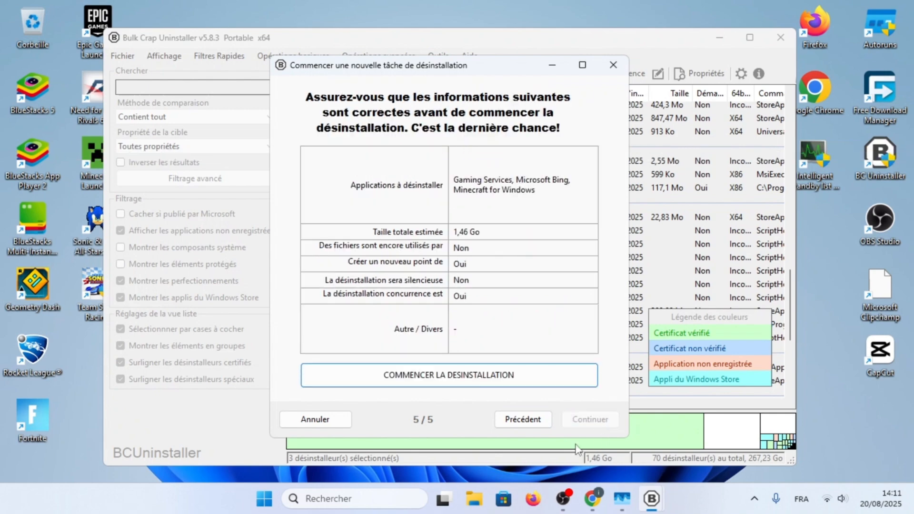
{"action": "left_click", "coordinate": [506, 382]}
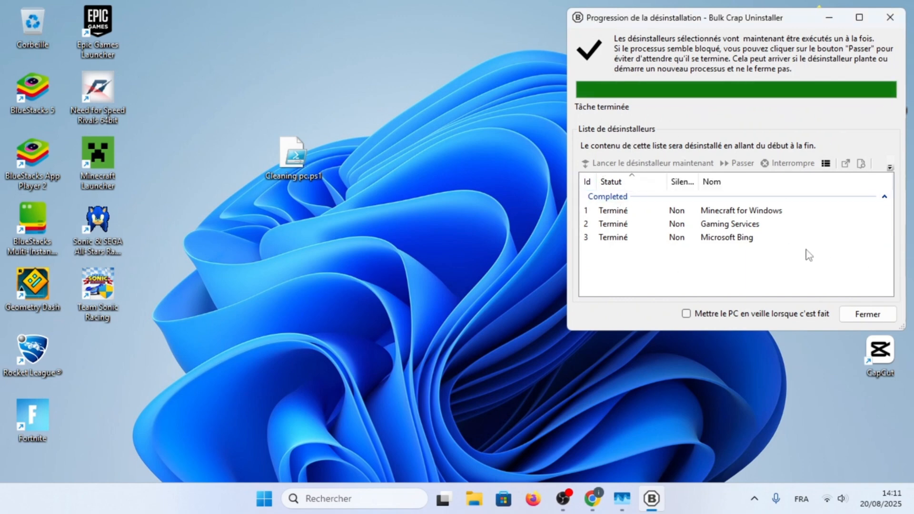
Step: Close the uninstall progress, decline viewing the leftovers, and close Bulk Crap Uninstaller
{"action": "left_click", "coordinate": [863, 315]}
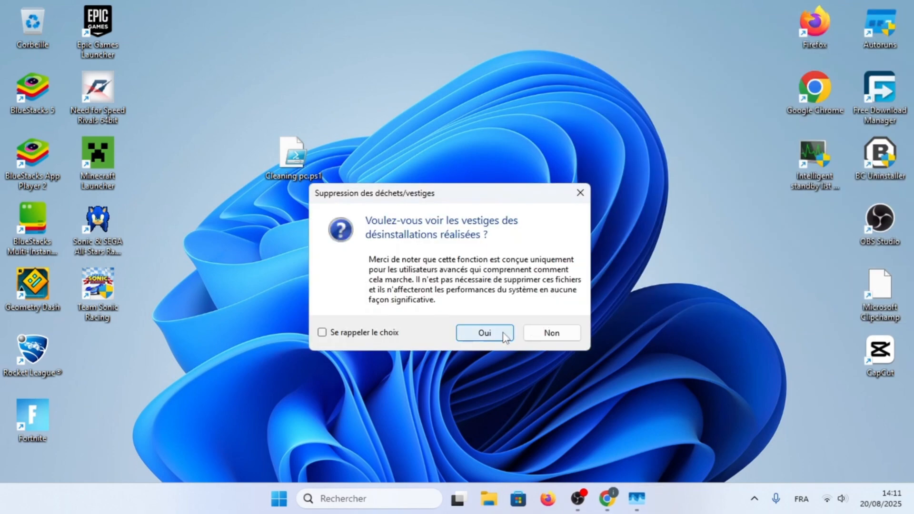
{"action": "left_click", "coordinate": [550, 334]}
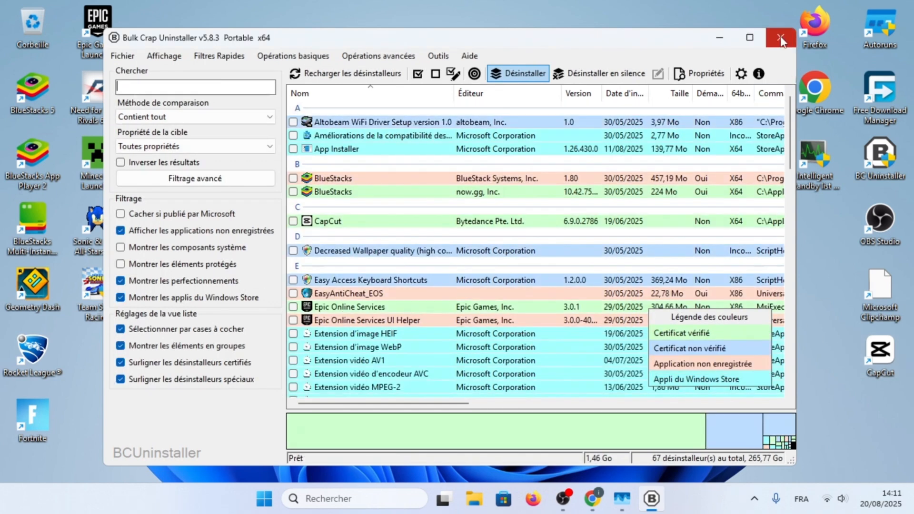
{"action": "left_click", "coordinate": [781, 38]}
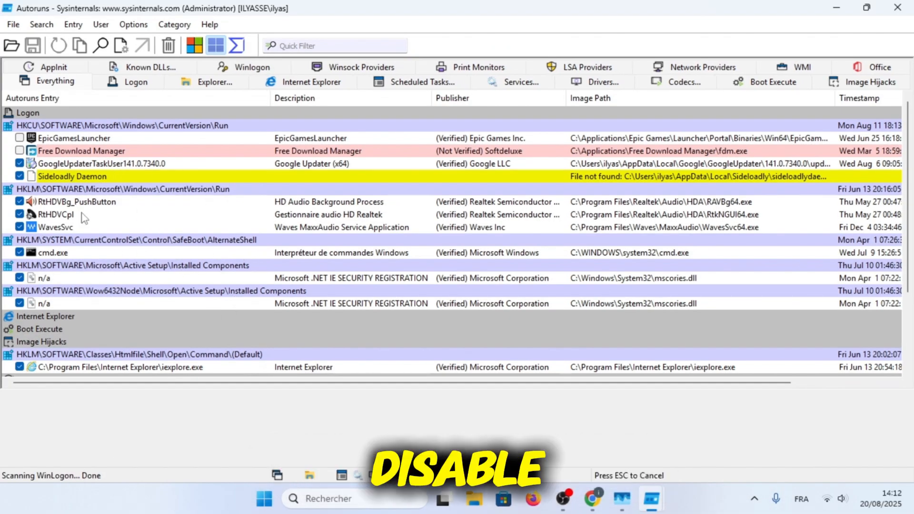
Step: In Autoruns, disable the Sideloadly Daemon startup entry and delete it, confirming the deletion
{"action": "left_click", "coordinate": [20, 176]}
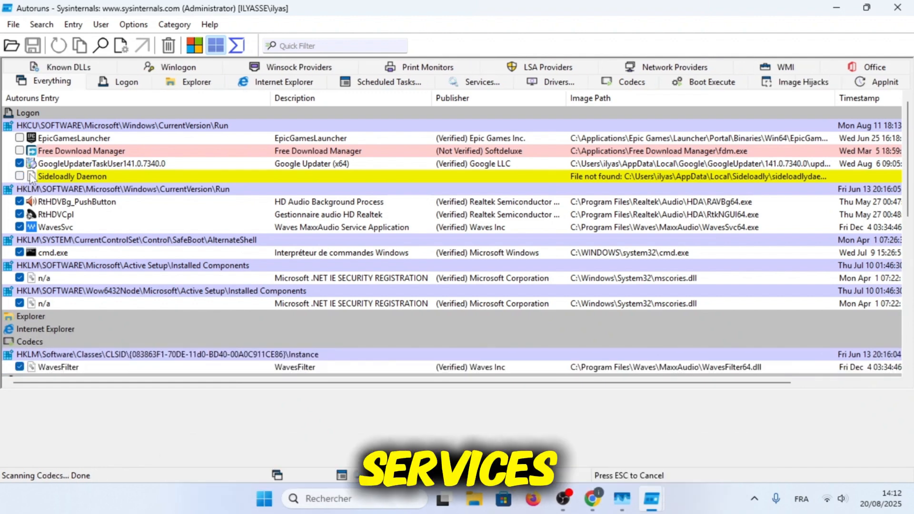
{"action": "left_click", "coordinate": [81, 179]}
{"action": "right_click", "coordinate": [81, 178]}
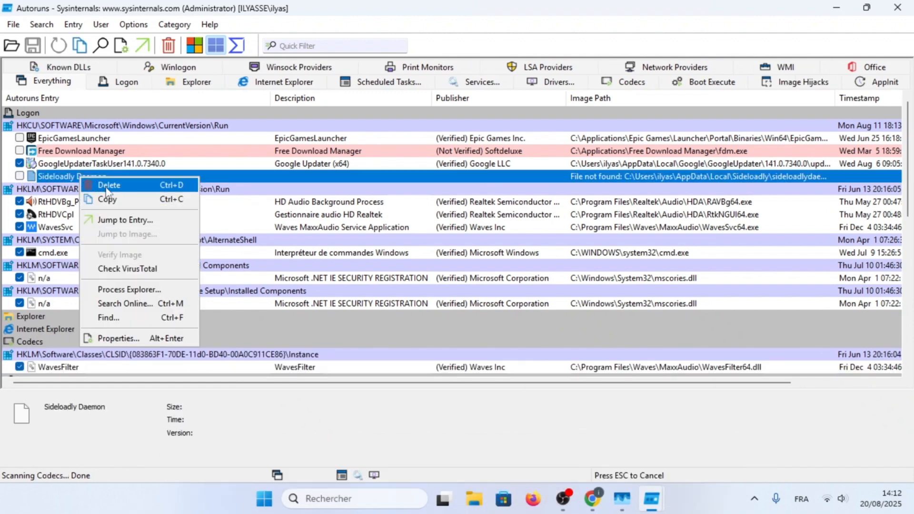
{"action": "left_click", "coordinate": [107, 184]}
{"action": "left_click", "coordinate": [478, 298]}
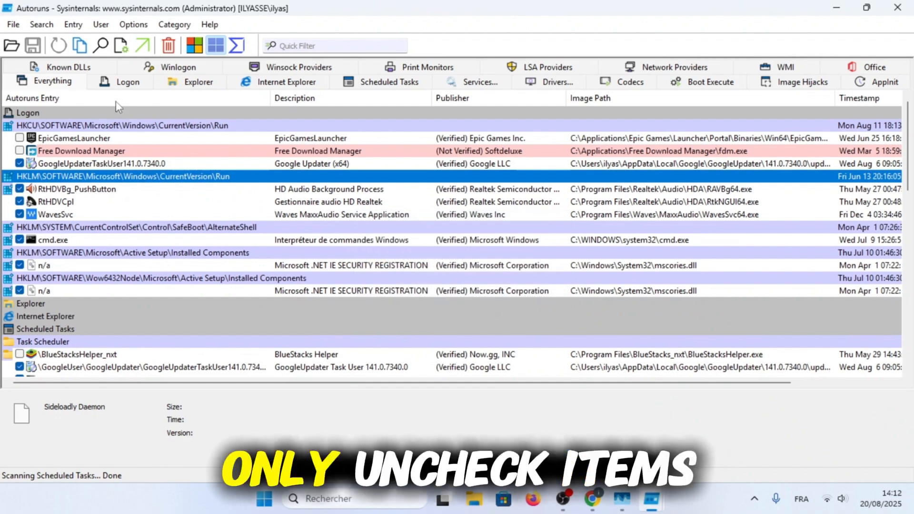
Step: In the Autoruns services list, disable the edgeupdate and edgeupdatem Microsoft Edge update services
{"action": "scroll", "coordinate": [94, 220], "scroll_direction": "down", "scroll_amount": 5}
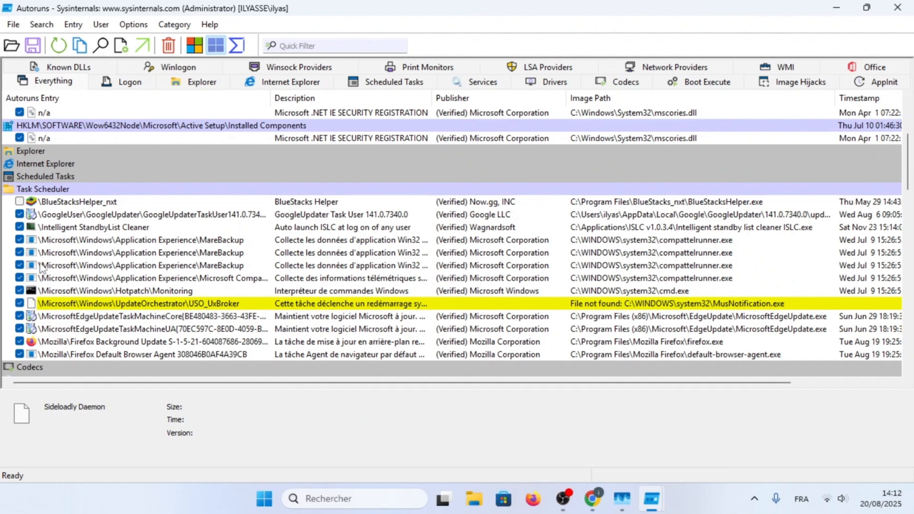
{"action": "scroll", "coordinate": [21, 216], "scroll_direction": "down", "scroll_amount": 3}
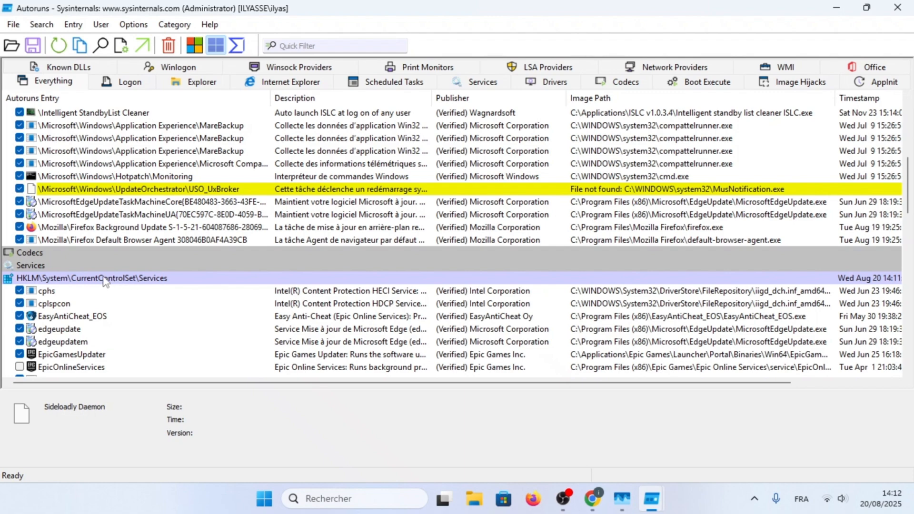
{"action": "scroll", "coordinate": [34, 261], "scroll_direction": "down", "scroll_amount": 2}
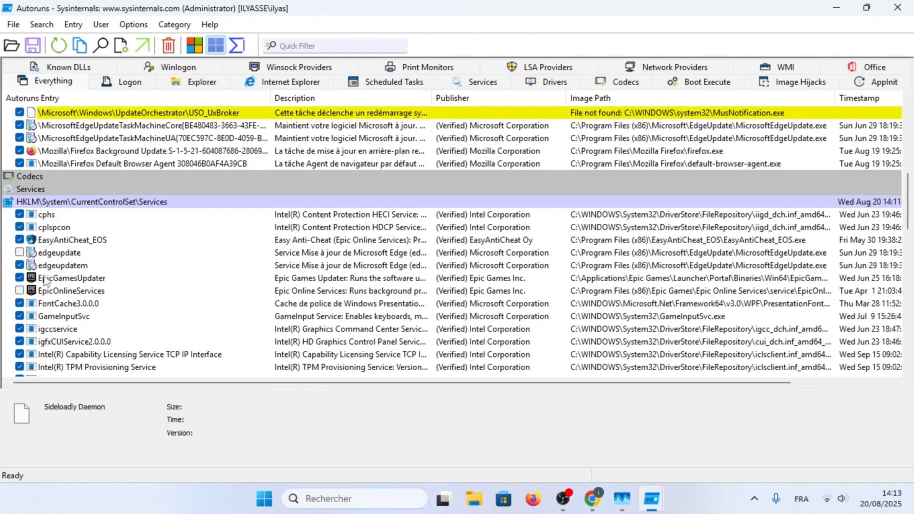
{"action": "scroll", "coordinate": [20, 267], "scroll_direction": "down", "scroll_amount": 1}
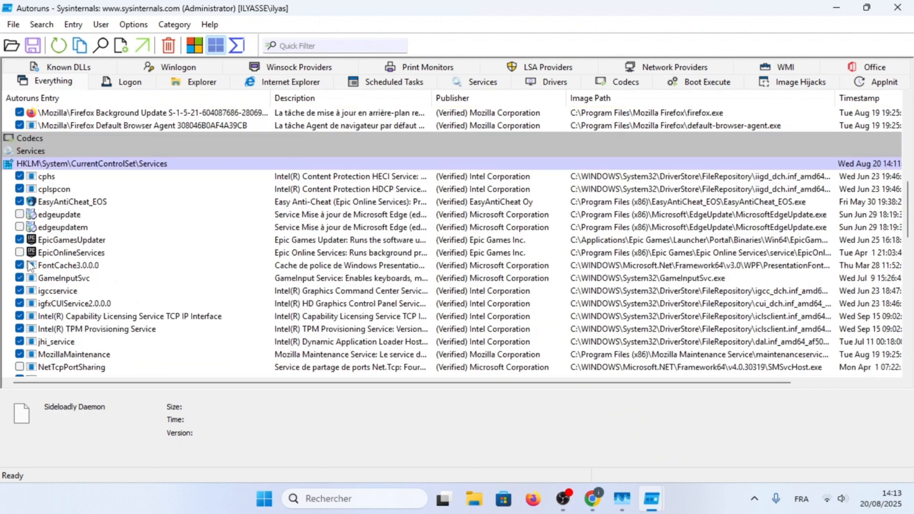
Step: Try to disable the Adobe Type Manager entry under the Font Drivers registry key
{"action": "scroll", "coordinate": [60, 249], "scroll_direction": "down", "scroll_amount": 1}
{"action": "scroll", "coordinate": [53, 270], "scroll_direction": "down", "scroll_amount": 1}
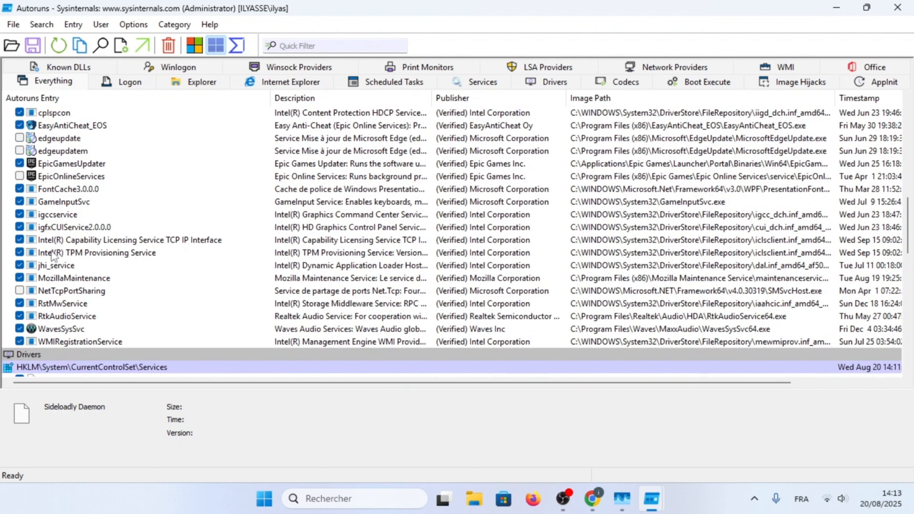
{"action": "scroll", "coordinate": [46, 282], "scroll_direction": "down", "scroll_amount": 5}
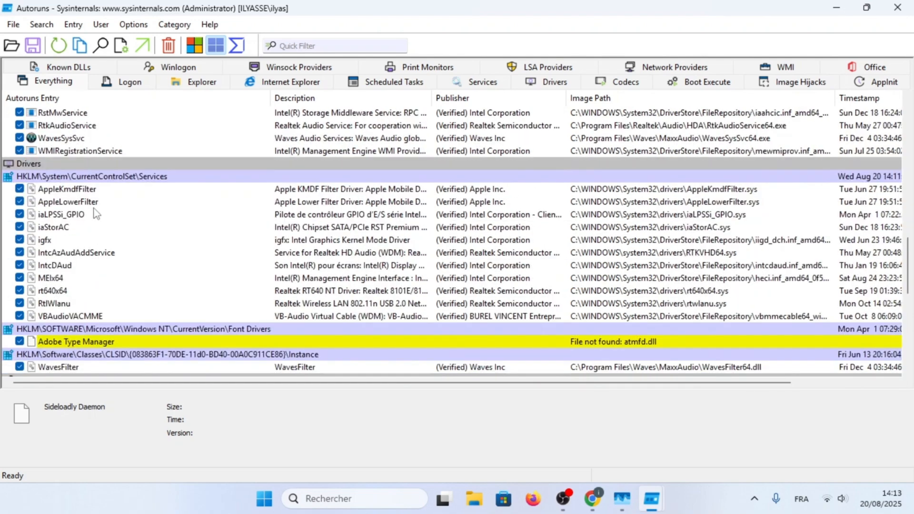
{"action": "scroll", "coordinate": [92, 237], "scroll_direction": "down", "scroll_amount": 3}
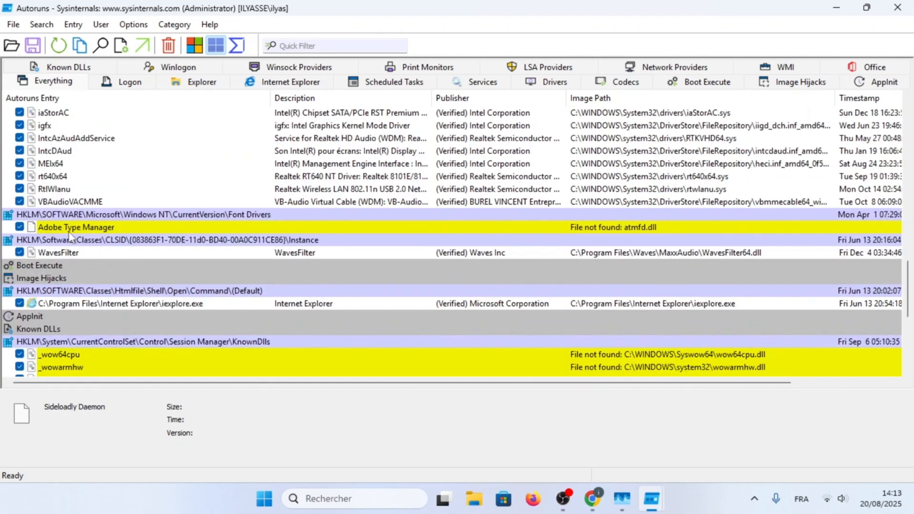
{"action": "scroll", "coordinate": [60, 233], "scroll_direction": "down", "scroll_amount": 1}
{"action": "left_click", "coordinate": [20, 189]}
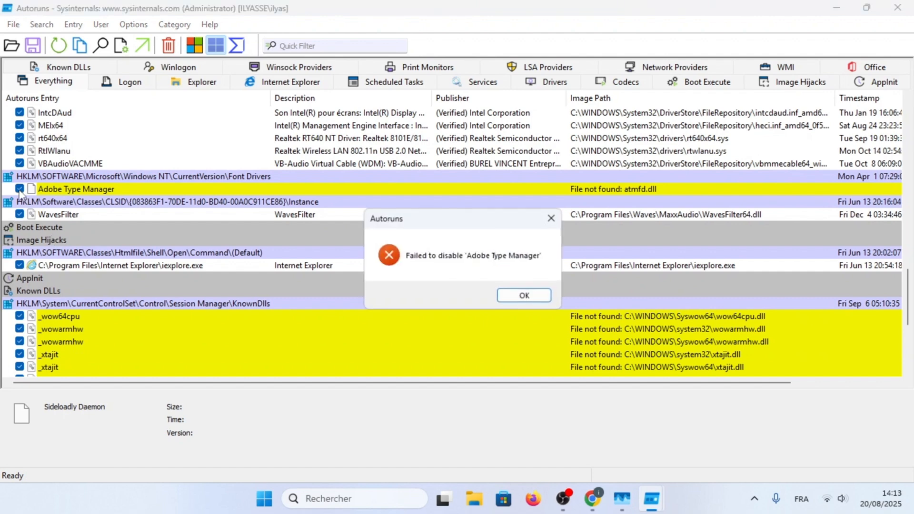
{"action": "left_click", "coordinate": [515, 299]}
Step: Delete the Adobe Type Manager font driver entry, confirm the deletion, and look over the remaining entries
{"action": "left_click", "coordinate": [62, 188]}
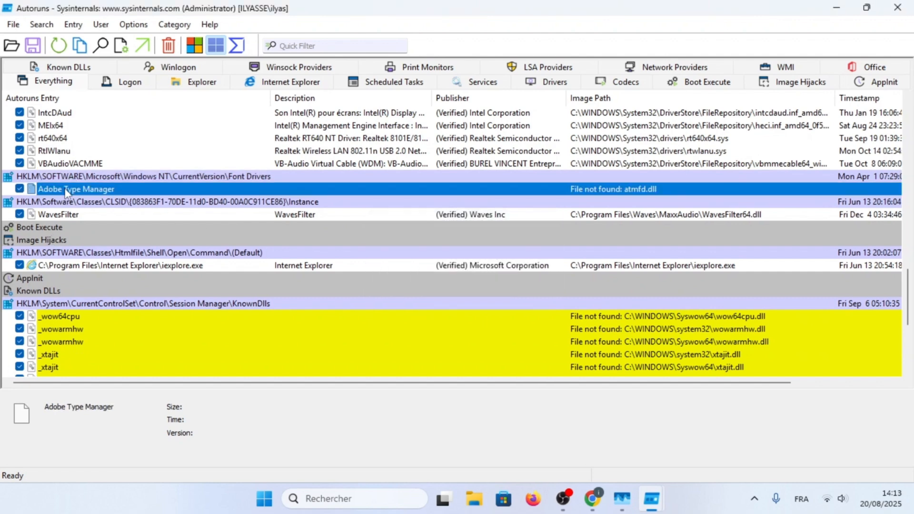
{"action": "right_click", "coordinate": [62, 189]}
{"action": "left_click", "coordinate": [81, 195]}
{"action": "left_click", "coordinate": [491, 299]}
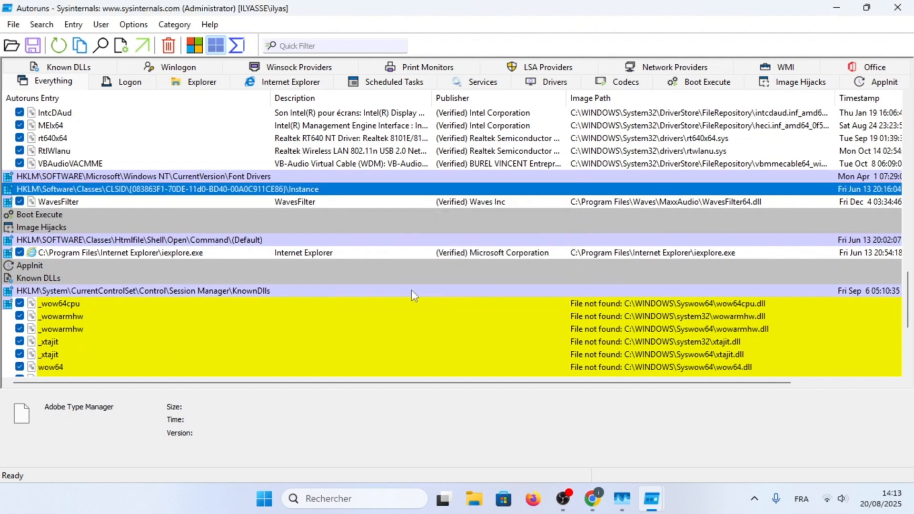
{"action": "scroll", "coordinate": [274, 218], "scroll_direction": "down", "scroll_amount": 5}
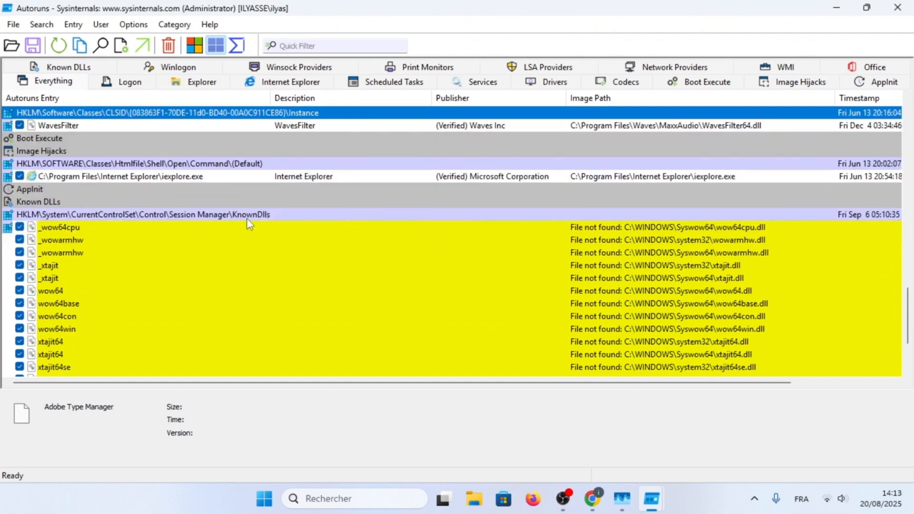
{"action": "scroll", "coordinate": [311, 270], "scroll_direction": "up", "scroll_amount": 10}
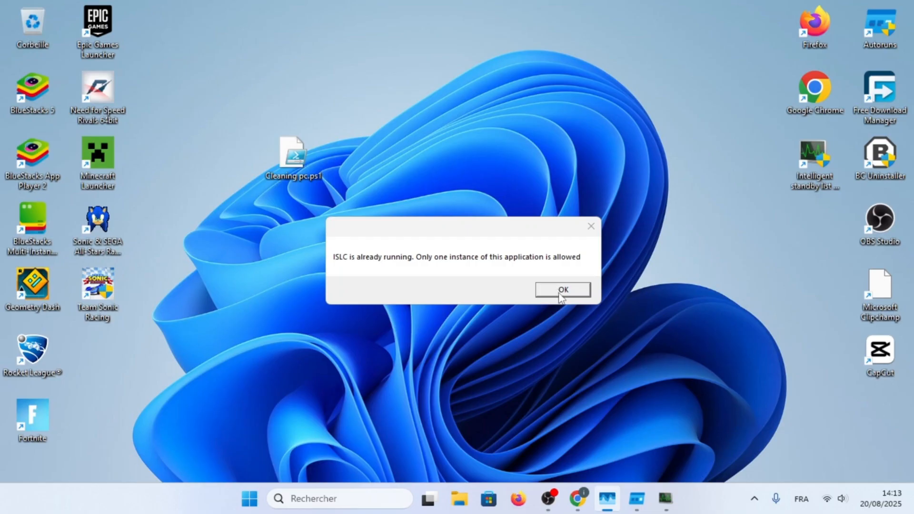
Step: Dismiss the ISLC duplicate-instance message and bring up the already running Intelligent standby list cleaner window
{"action": "left_click", "coordinate": [562, 289]}
{"action": "left_click", "coordinate": [754, 498]}
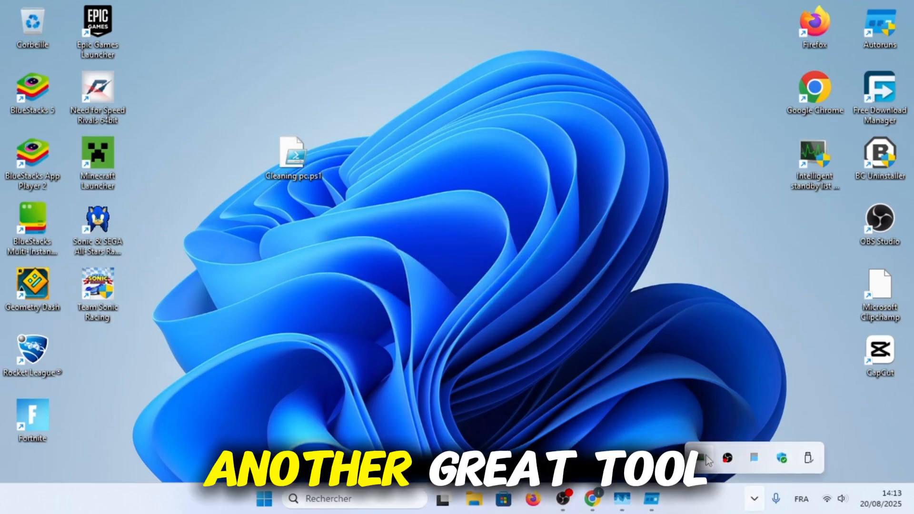
{"action": "double_click", "coordinate": [702, 457]}
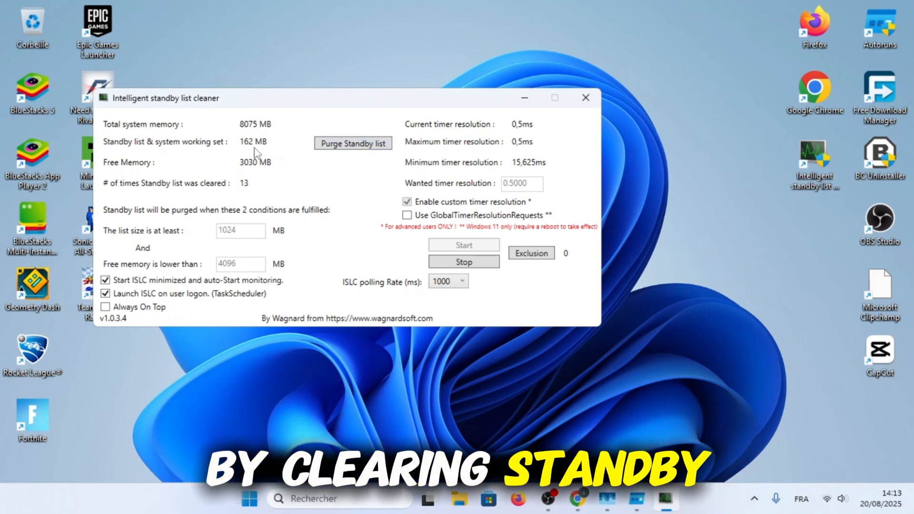
Step: Purge the memory standby list four times in Intelligent standby list cleaner
{"action": "left_click", "coordinate": [354, 151]}
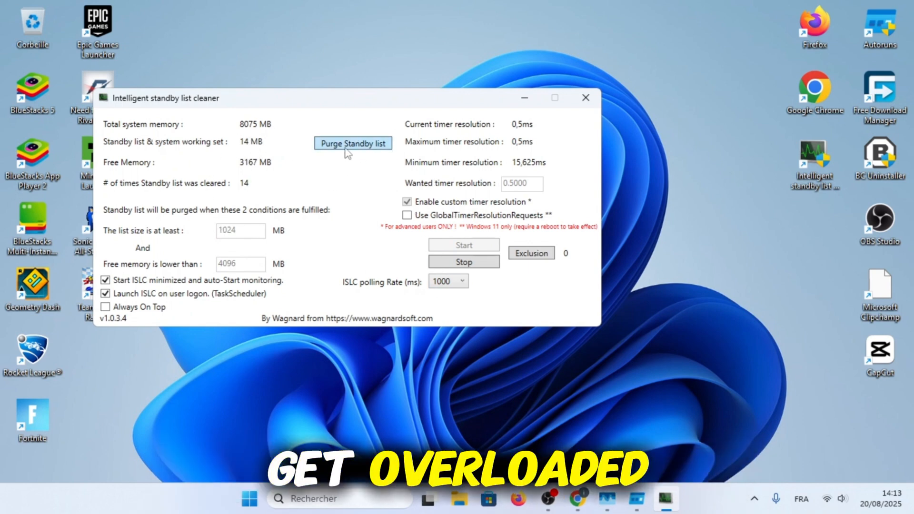
{"action": "left_click", "coordinate": [345, 149]}
{"action": "left_click", "coordinate": [345, 149]}
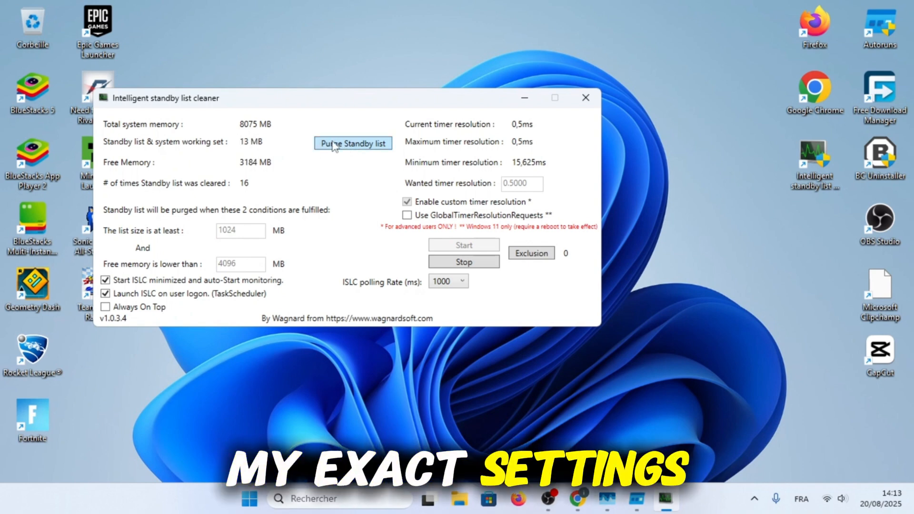
{"action": "left_click", "coordinate": [335, 146]}
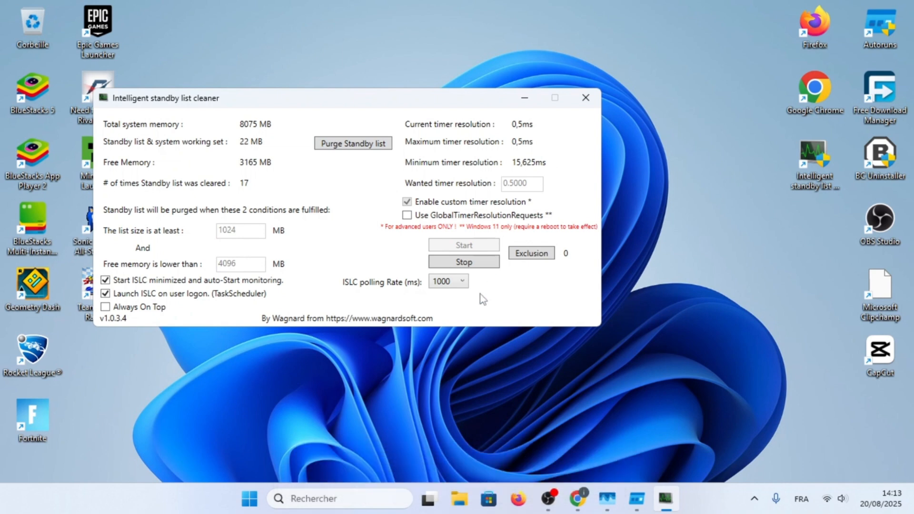
Step: Open the ISLC polling rate choices, and close the Intelligent standby list cleaner window
{"action": "left_click", "coordinate": [461, 282]}
{"action": "left_click", "coordinate": [461, 328]}
{"action": "left_click", "coordinate": [584, 103]}
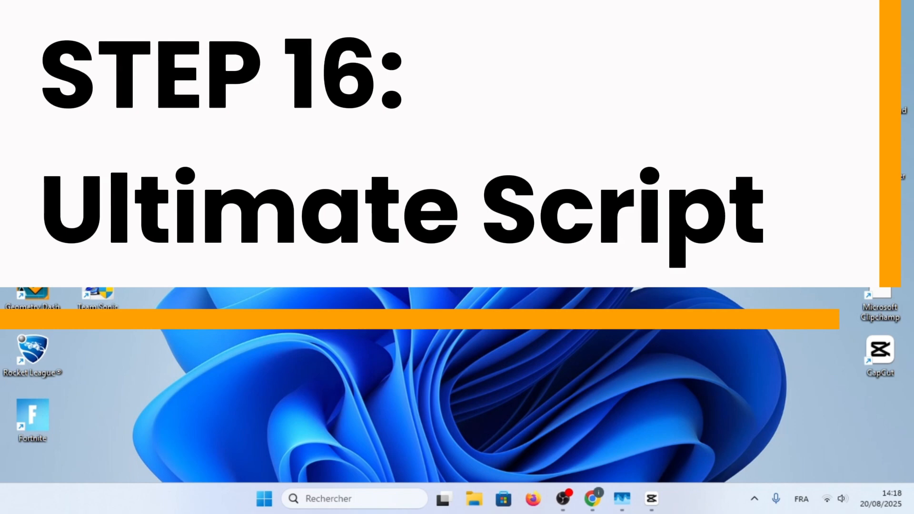
Step: Open Cleaning pc.txt from the desktop, copy its entire script text, and close the file
{"action": "double_click", "coordinate": [292, 224]}
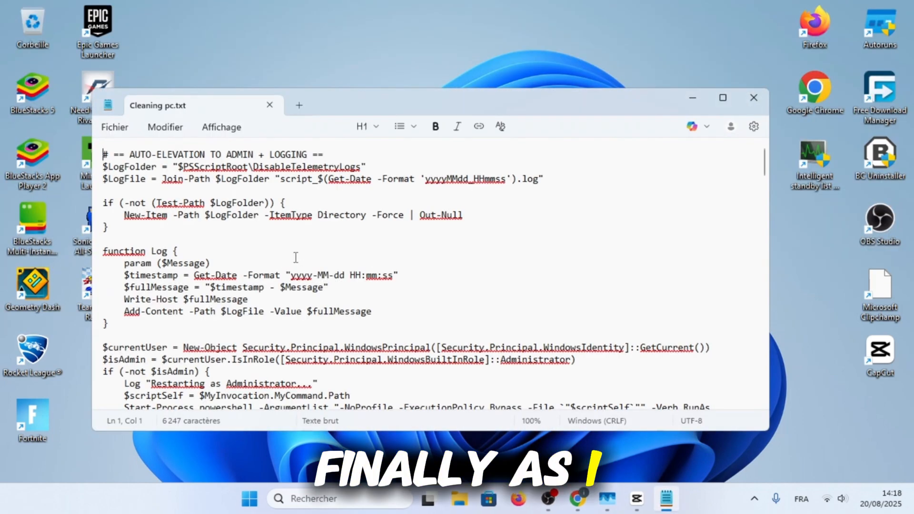
{"action": "key", "text": "ctrl+a"}
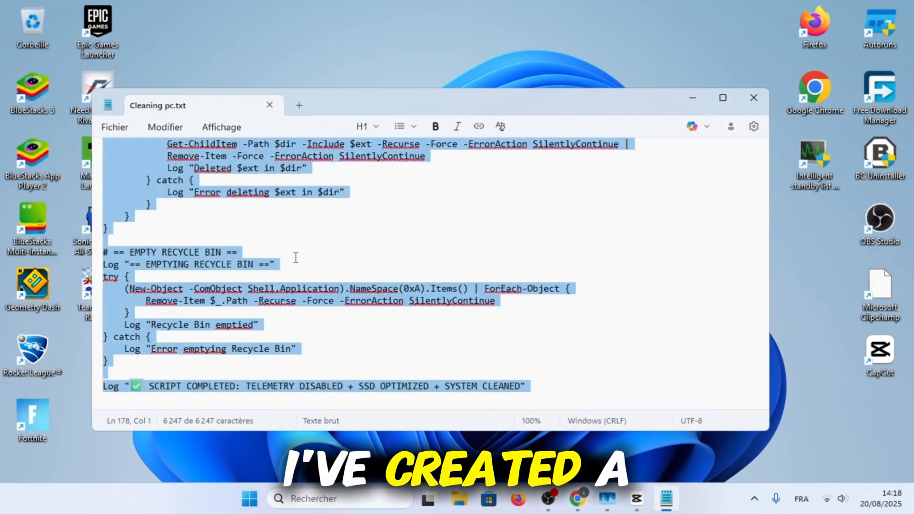
{"action": "left_click", "coordinate": [269, 104]}
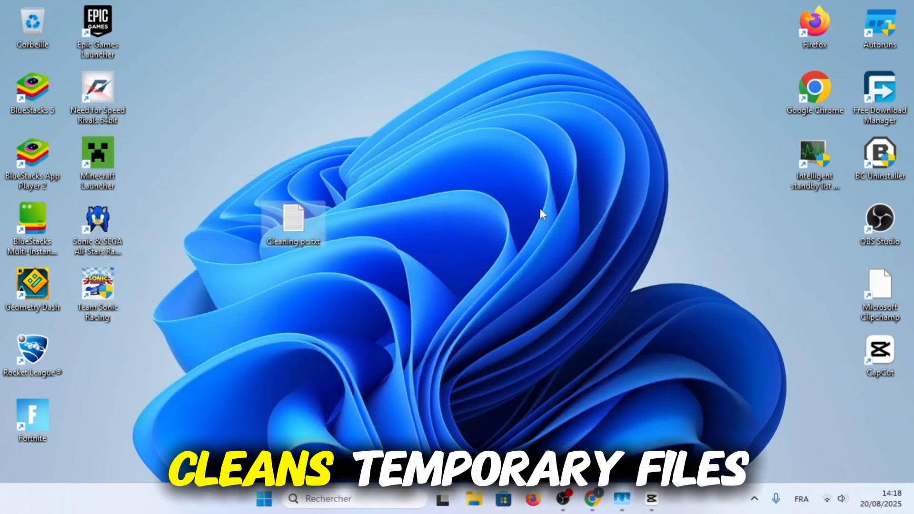
Step: Create a new text document on the desktop, paste the copied script into it, and close it with the changes saved
{"action": "right_click", "coordinate": [540, 210]}
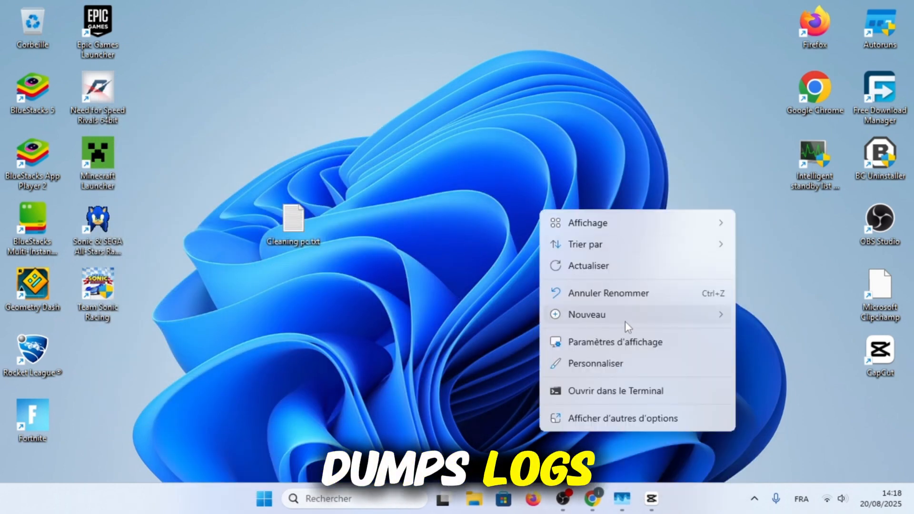
{"action": "mouse_move", "coordinate": [624, 321]}
{"action": "left_click", "coordinate": [792, 381]}
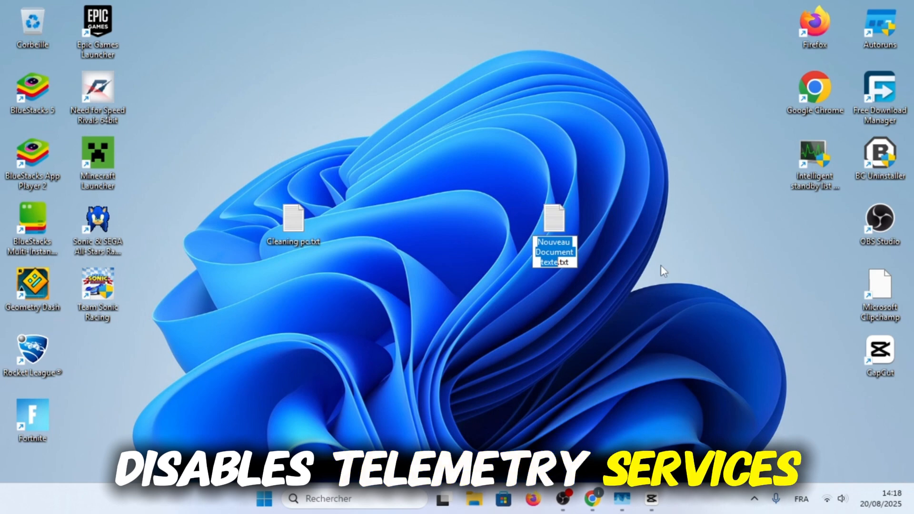
{"action": "double_click", "coordinate": [547, 233]}
{"action": "key", "text": "ctrl+v"}
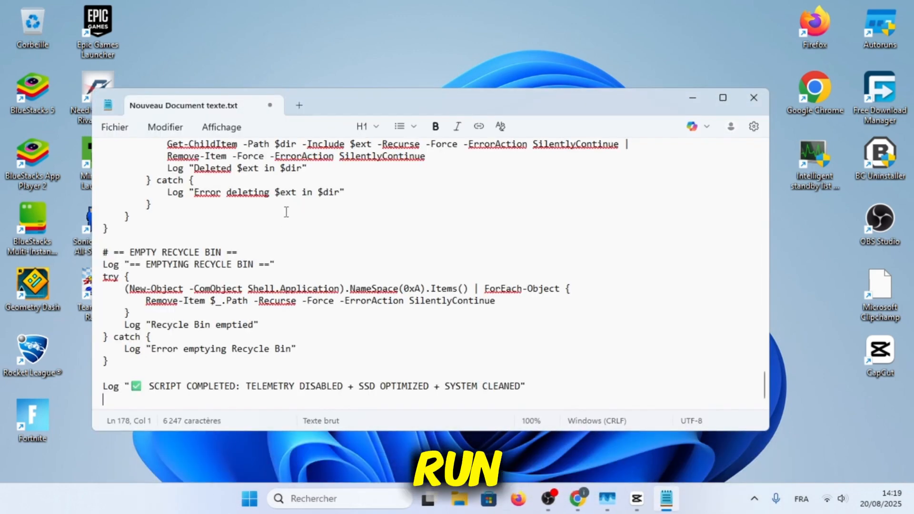
{"action": "left_click", "coordinate": [270, 106]}
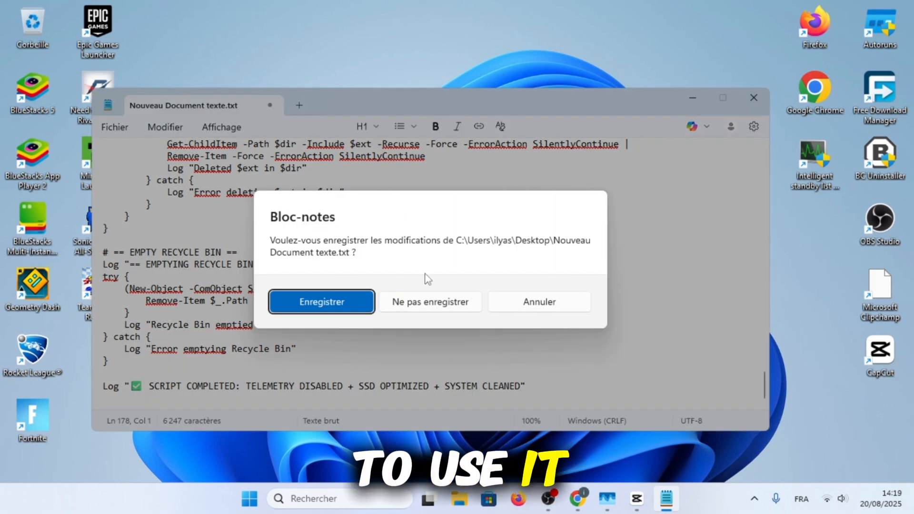
{"action": "left_click", "coordinate": [332, 305]}
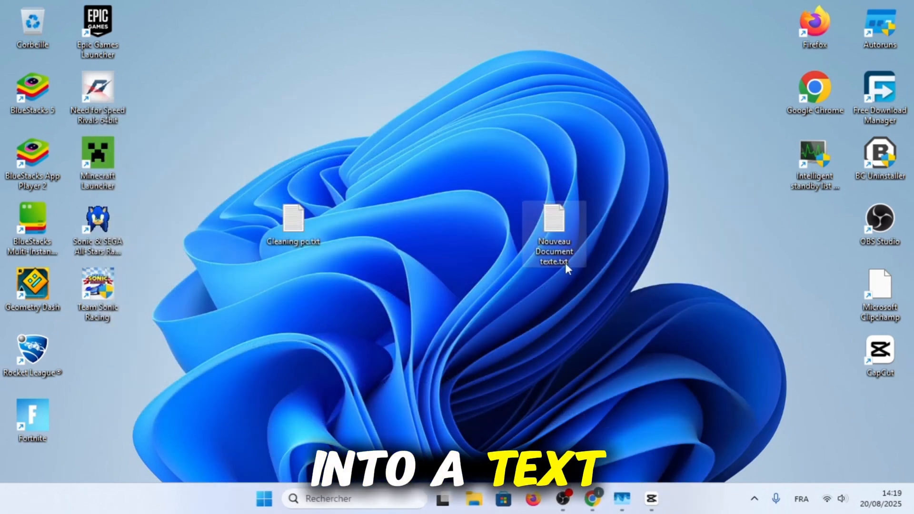
Step: Check in File Explorer's show options whether file name extensions are displayed
{"action": "right_click", "coordinate": [548, 240]}
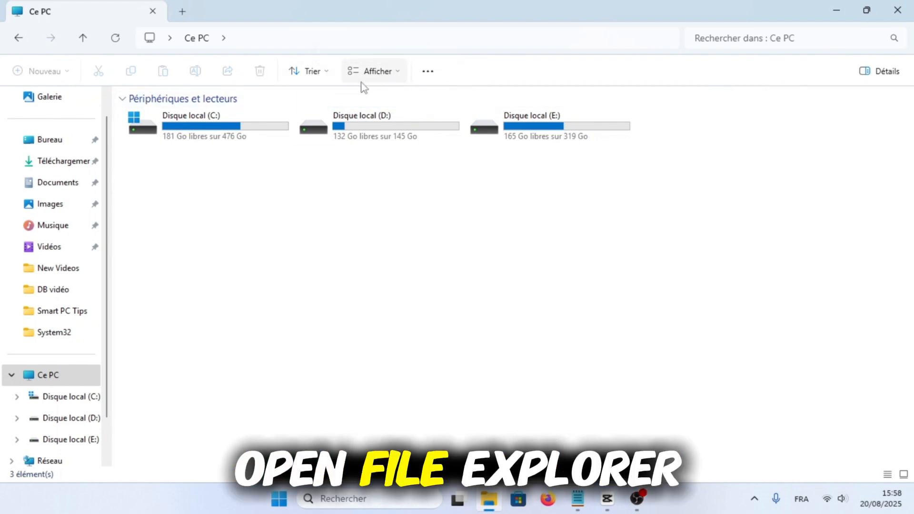
{"action": "left_click", "coordinate": [389, 78]}
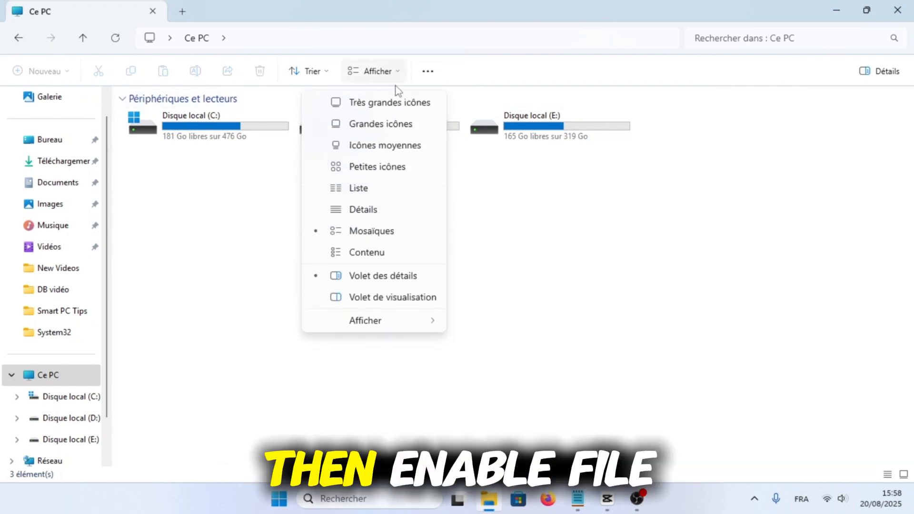
{"action": "mouse_move", "coordinate": [390, 333]}
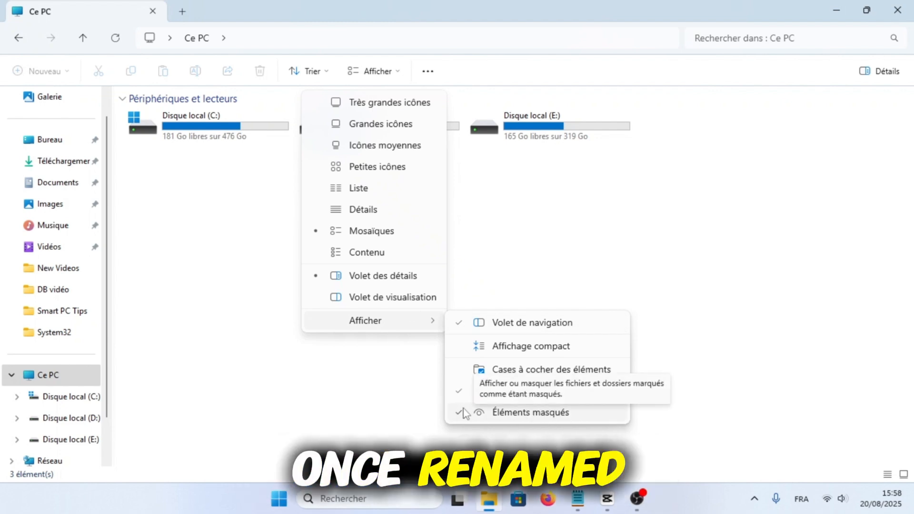
{"action": "left_click", "coordinate": [443, 445]}
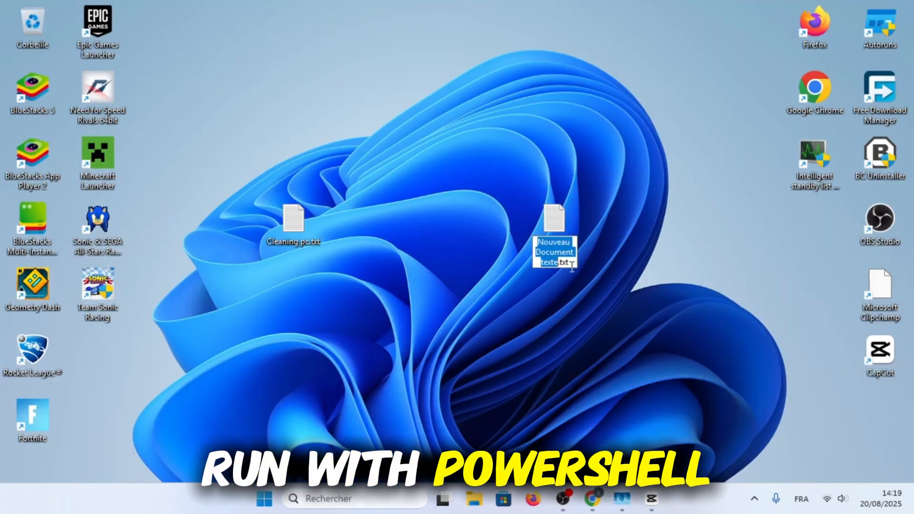
Step: Change the extension of Nouveau Document texte from txt to ps1 and confirm the extension change
{"action": "left_click_drag", "start_coordinate": [571, 265], "coordinate": [562, 264]}
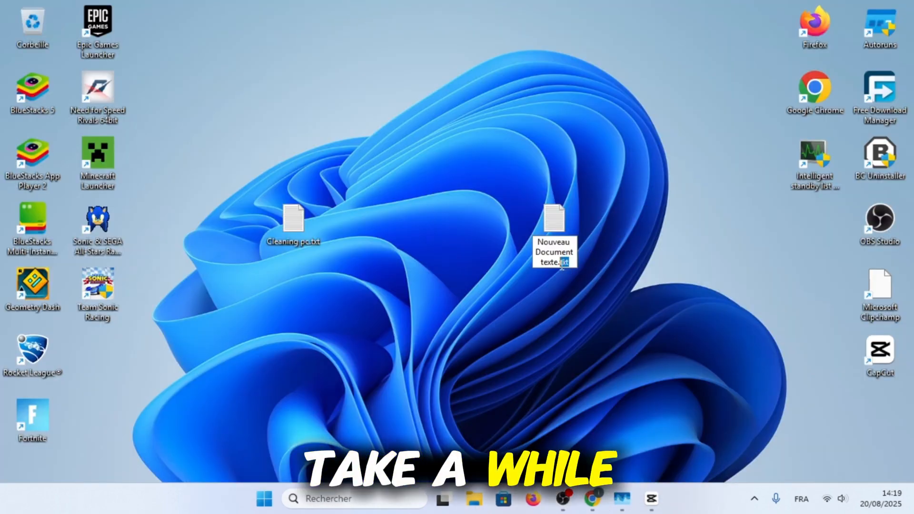
{"action": "type", "text": "ps1"}
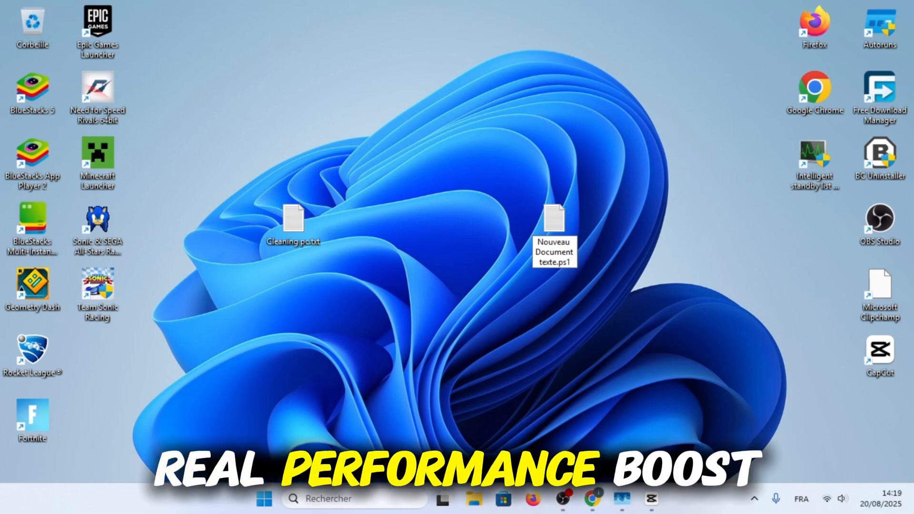
{"action": "key", "text": "Return"}
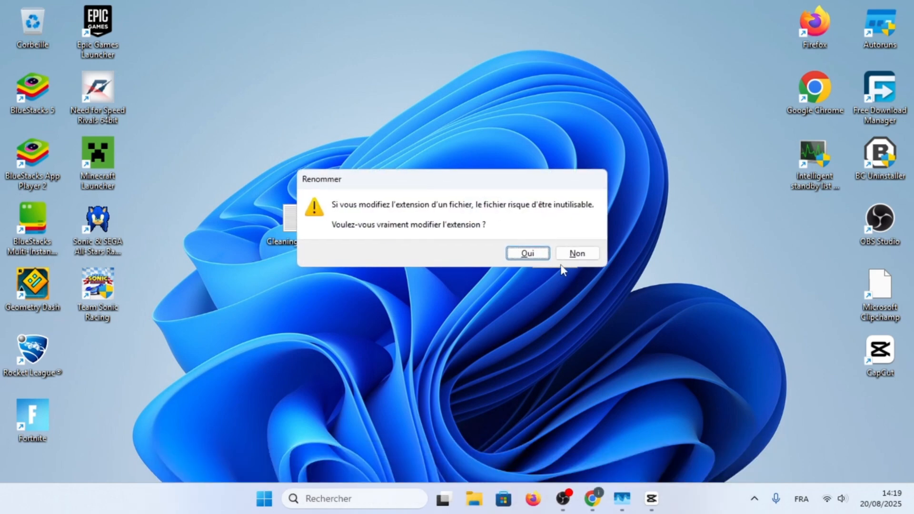
{"action": "left_click", "coordinate": [528, 253]}
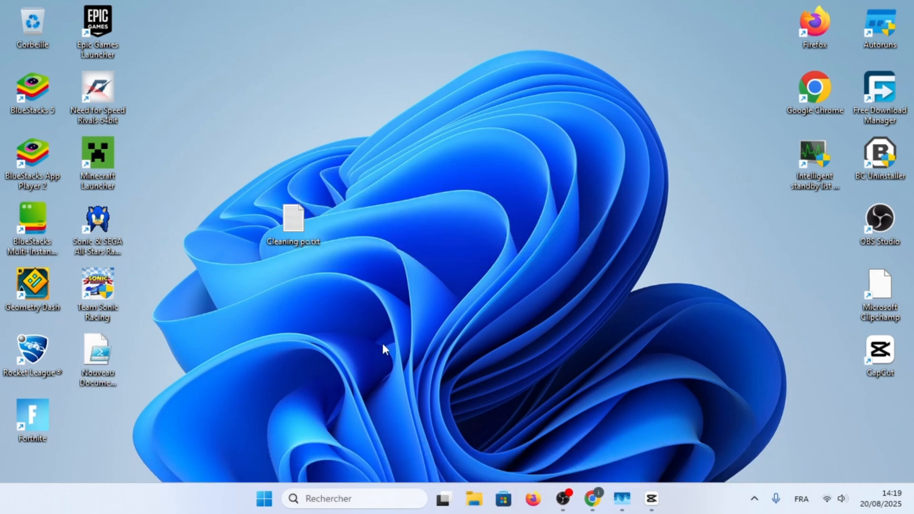
Step: Move Nouveau Document texte.ps1 to the middle of the desktop beside Cleaning pc.txt and run it with PowerShell
{"action": "left_click_drag", "start_coordinate": [98, 355], "coordinate": [472, 206]}
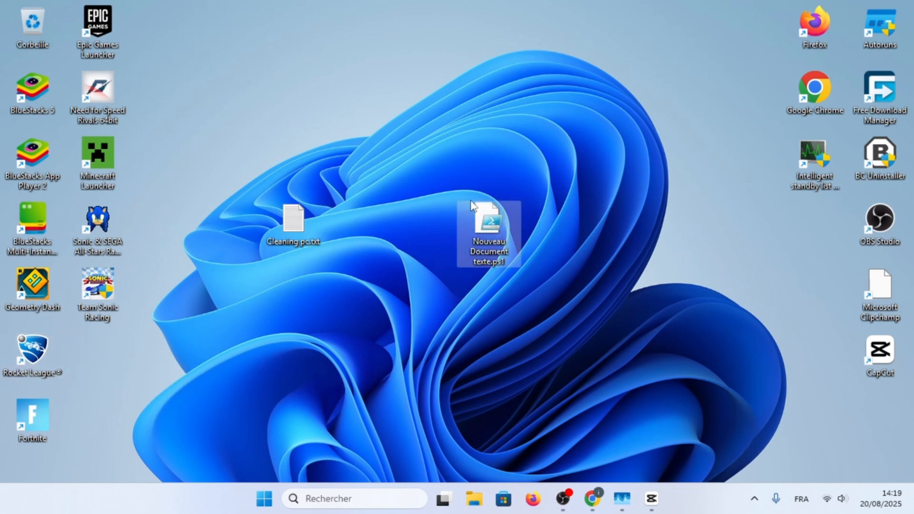
{"action": "right_click", "coordinate": [525, 239]}
{"action": "right_click", "coordinate": [504, 240]}
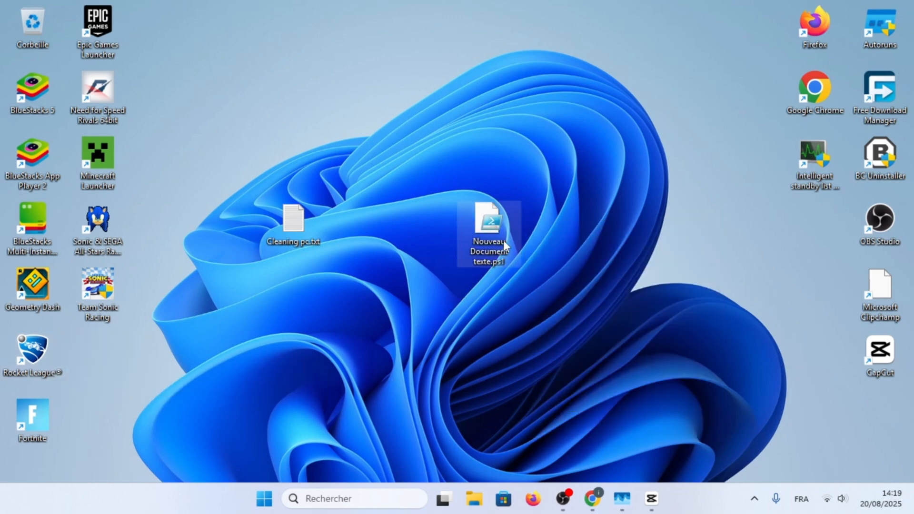
{"action": "right_click", "coordinate": [503, 240]}
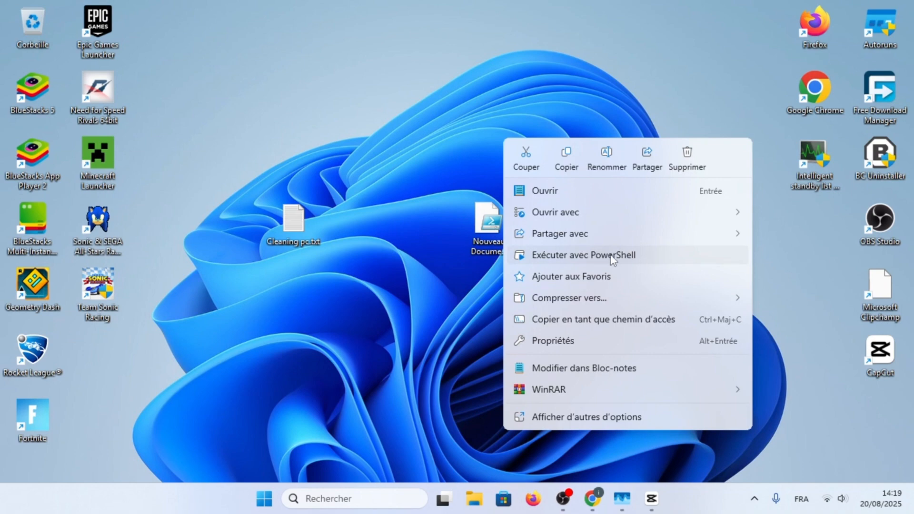
{"action": "left_click", "coordinate": [622, 257]}
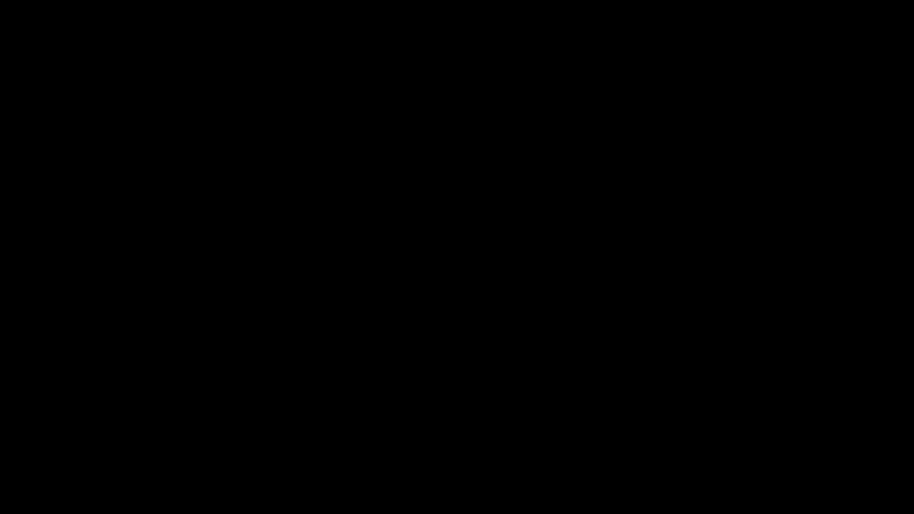